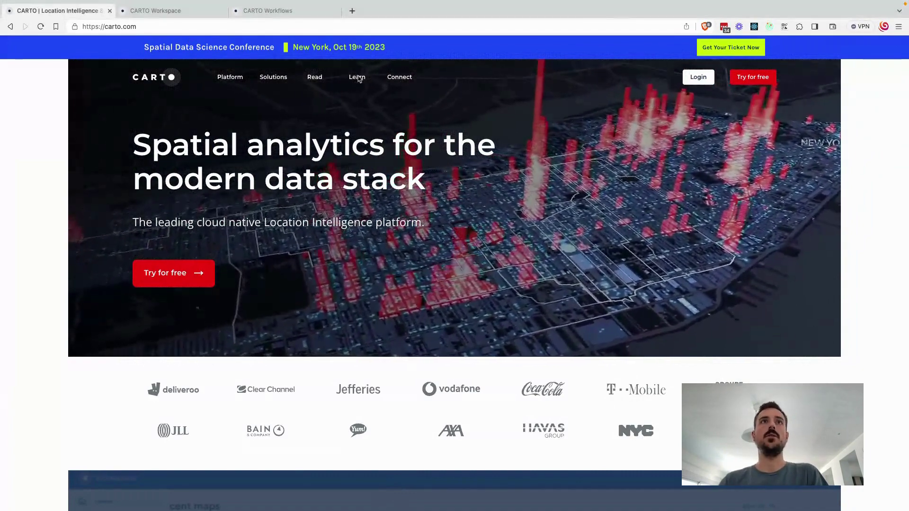
Navigate to Analytics Toolbox for BigQuery > SQL Reference and open the lds module page.
mouse_move(357, 79)
left_click(354, 118)
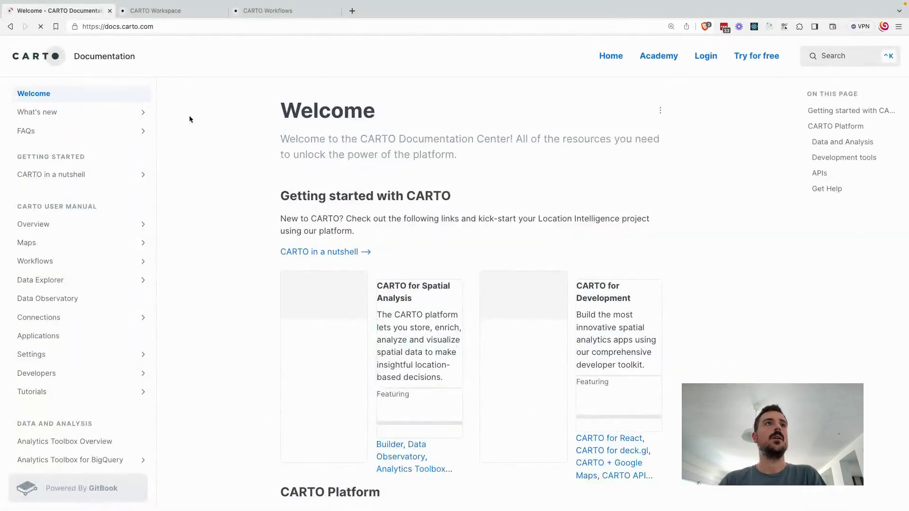
scroll(79, 335, "down", 3)
left_click(101, 301)
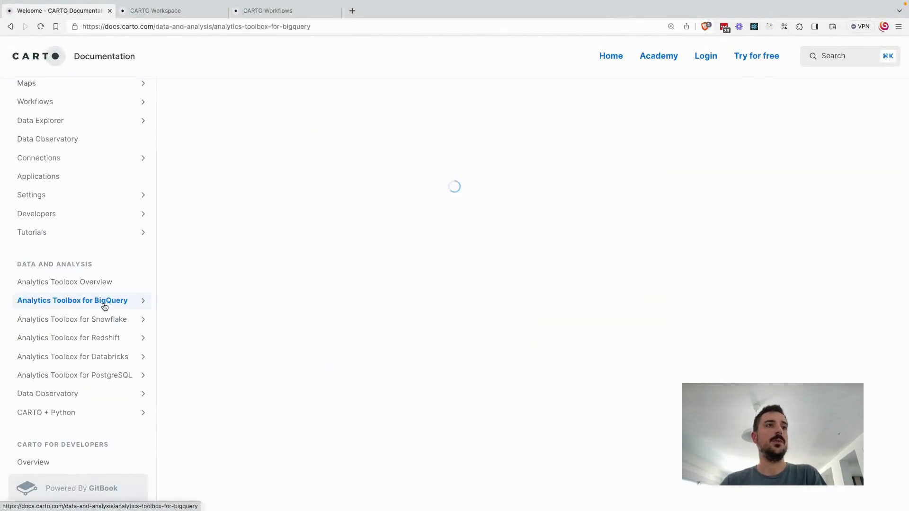
scroll(103, 305, "down", 3)
left_click(105, 161)
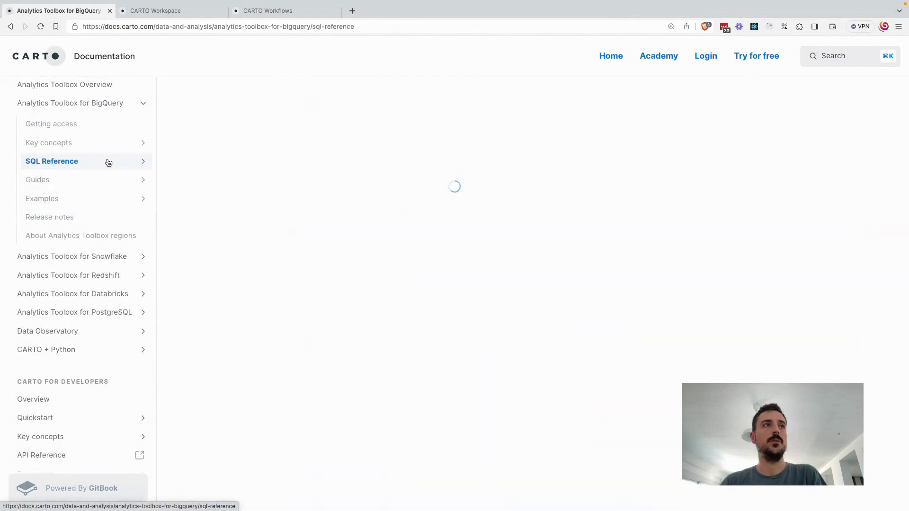
scroll(118, 210, "down", 4)
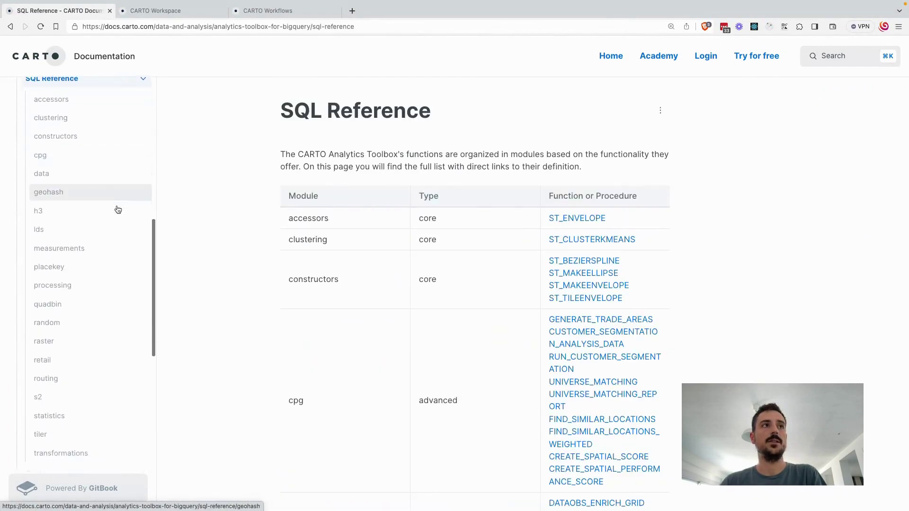
scroll(116, 207, "down", 3)
scroll(116, 207, "up", 5)
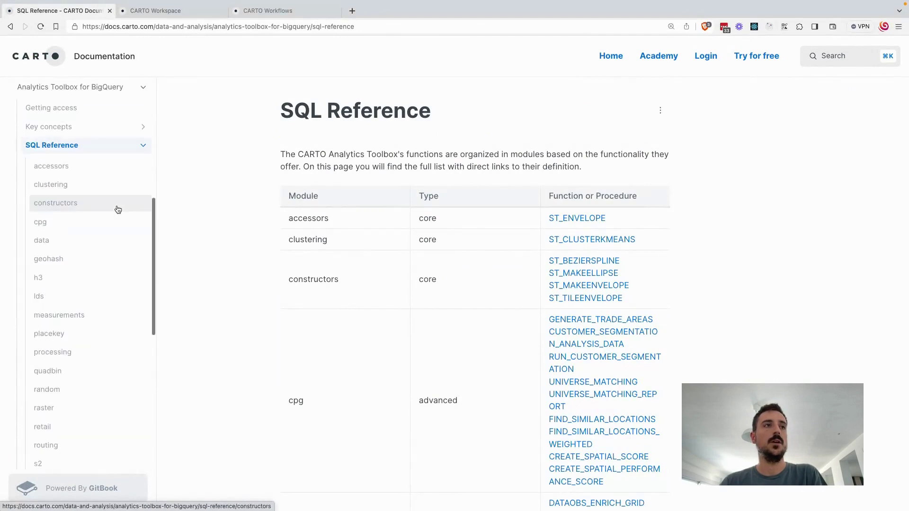
scroll(70, 250, "down", 1)
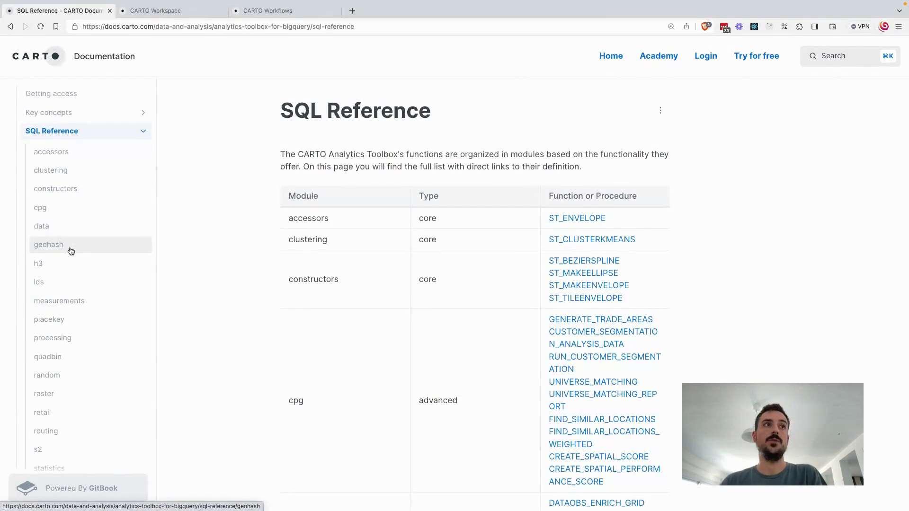
scroll(85, 350, "down", 2)
scroll(85, 350, "down", 2)
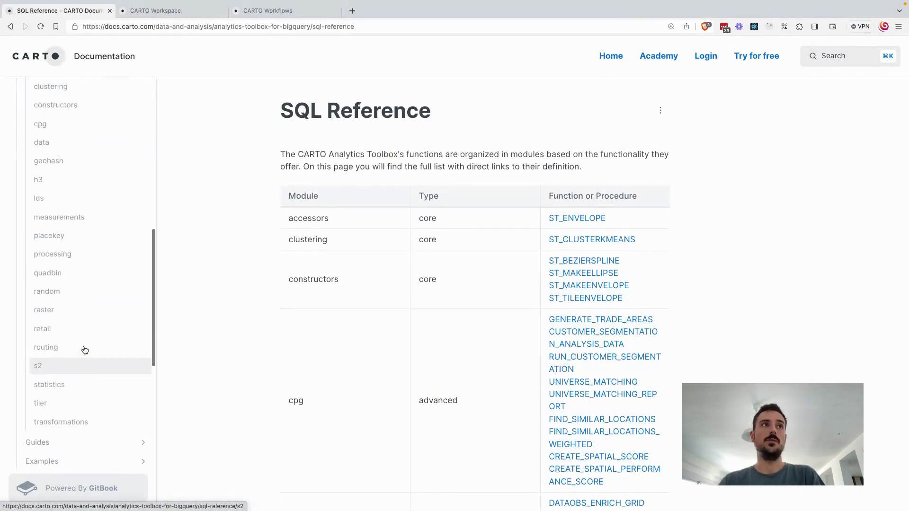
left_click(76, 195)
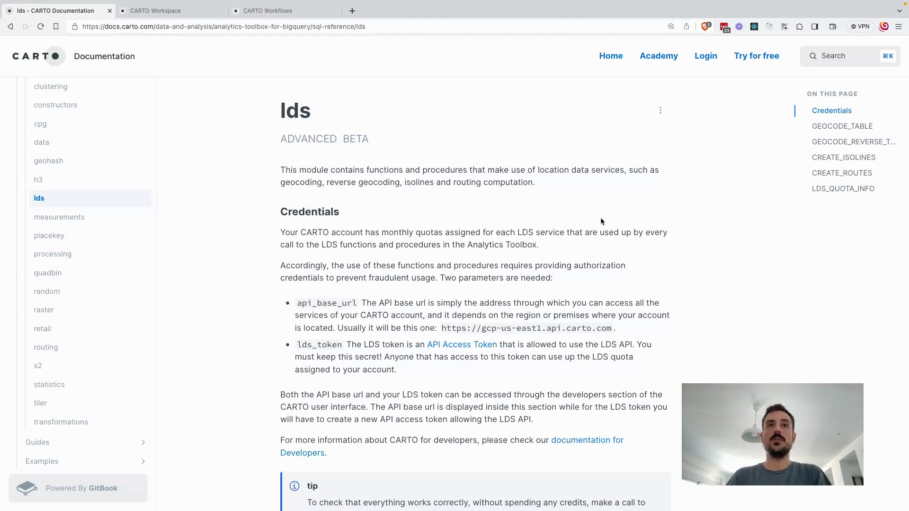
Read through the lds credentials section and the LDS_QUOTA_INFO quota guidance.
scroll(600, 221, "down", 3)
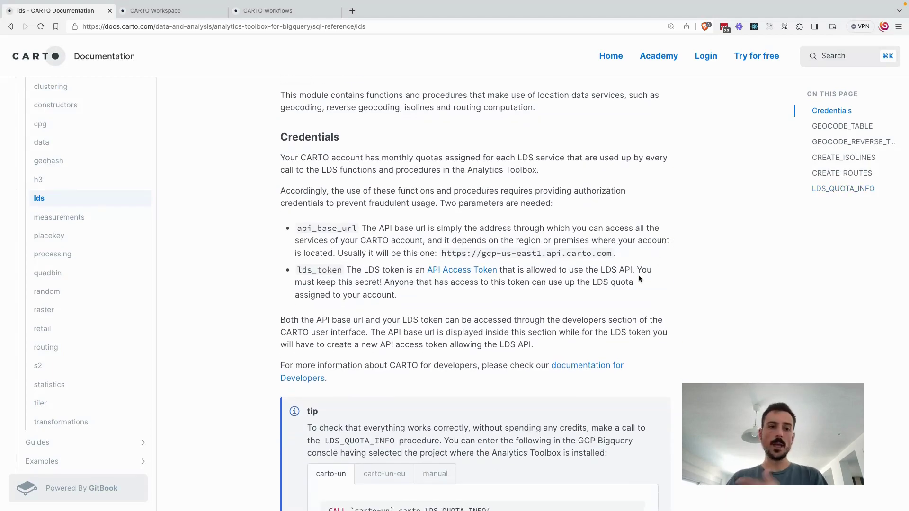
scroll(639, 277, "down", 2)
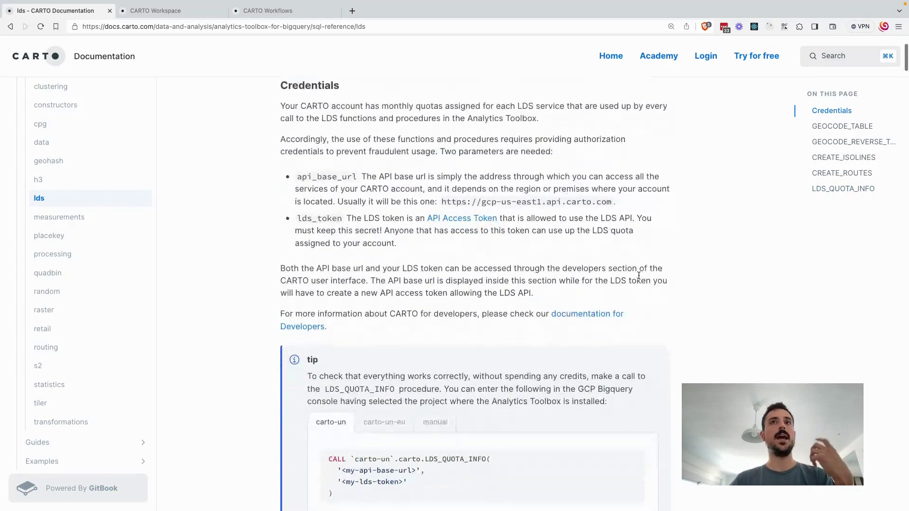
scroll(638, 276, "down", 2)
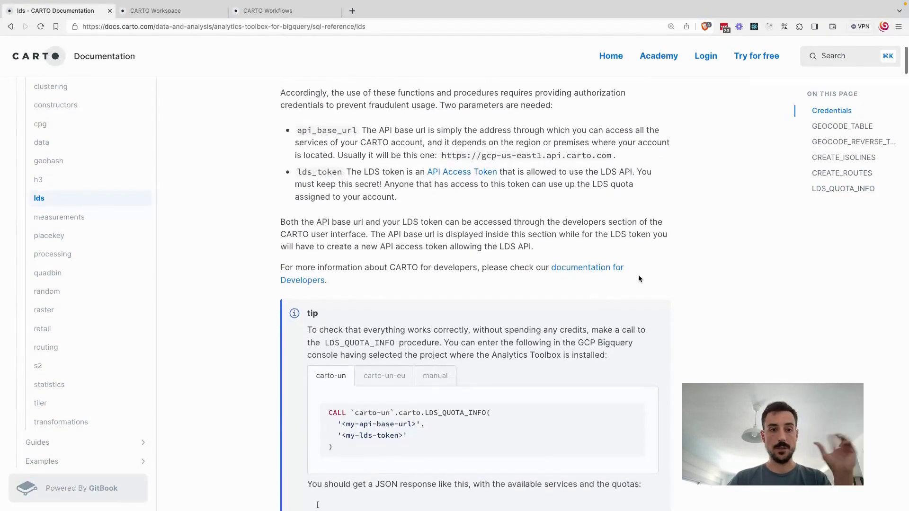
scroll(639, 279, "down", 1)
scroll(639, 279, "down", 1)
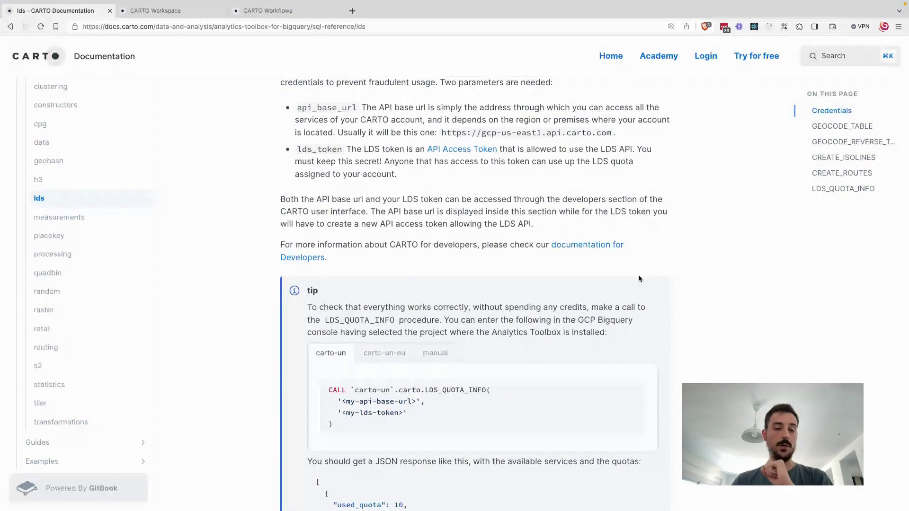
scroll(638, 279, "down", 2)
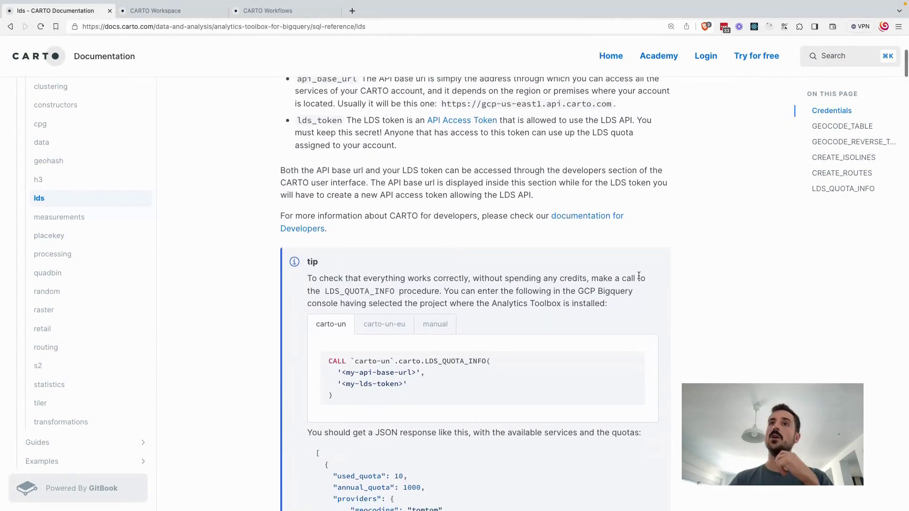
scroll(639, 275, "down", 1)
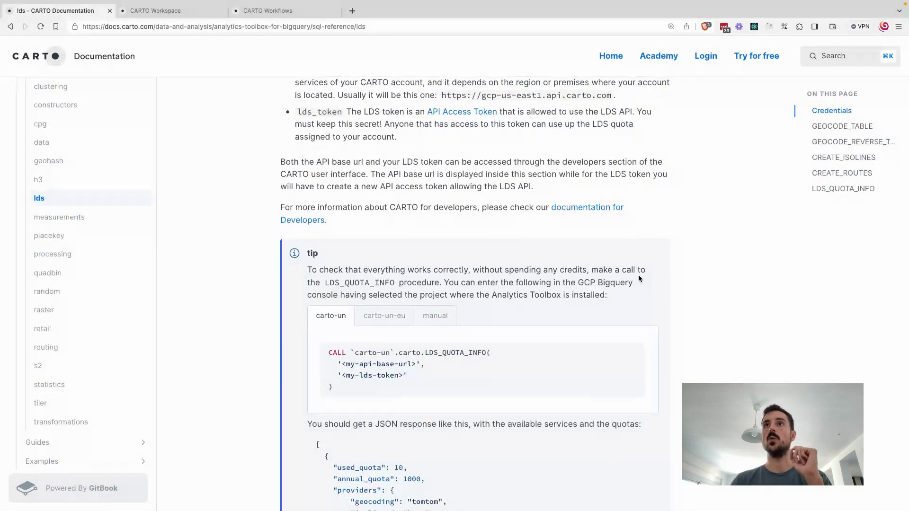
scroll(639, 279, "down", 1)
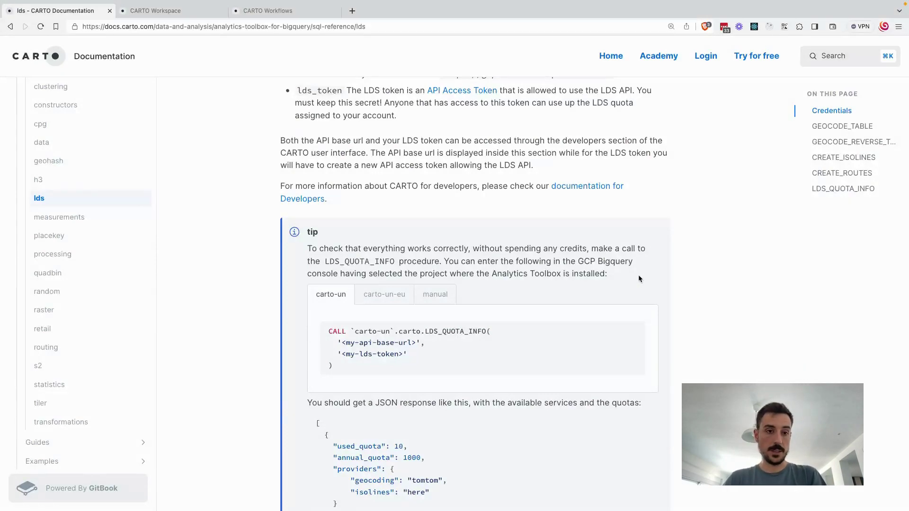
scroll(714, 277, "up", 5)
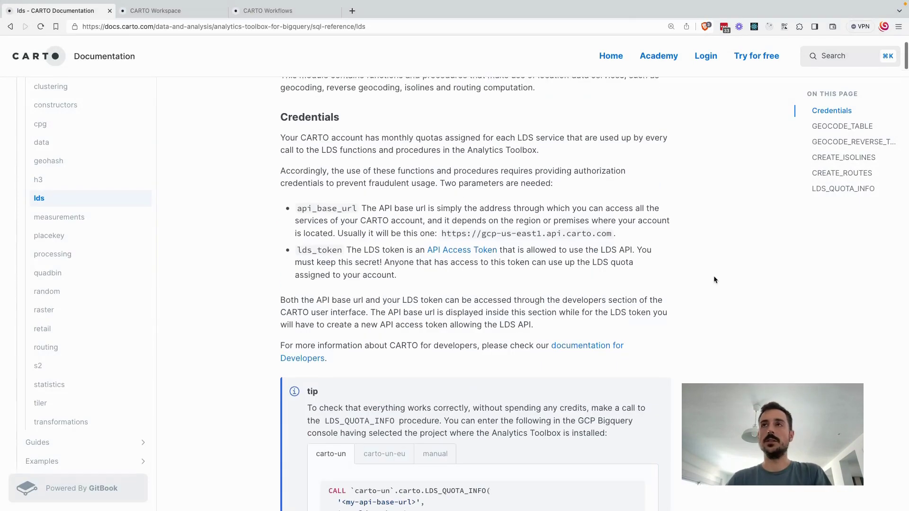
scroll(648, 384, "down", 5)
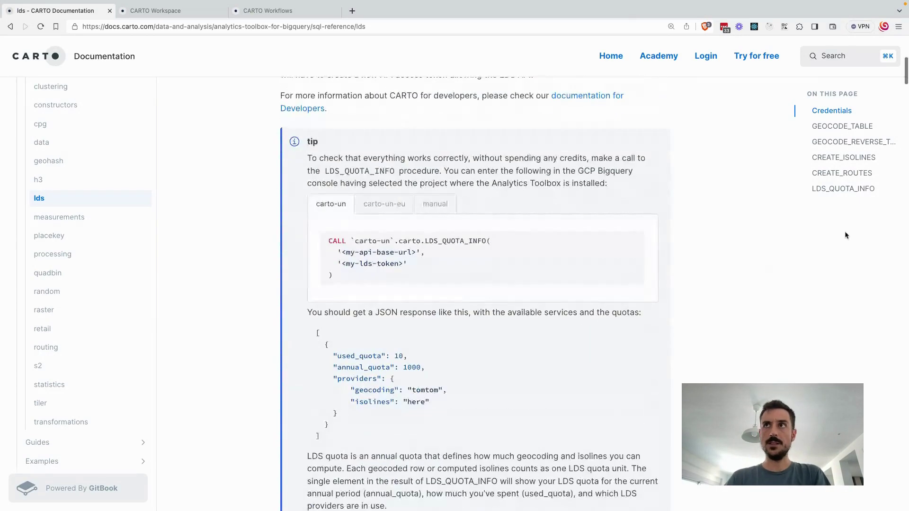
Jump to the CREATE_ROUTES section and highlight its supported TomTom transport modes.
left_click(858, 173)
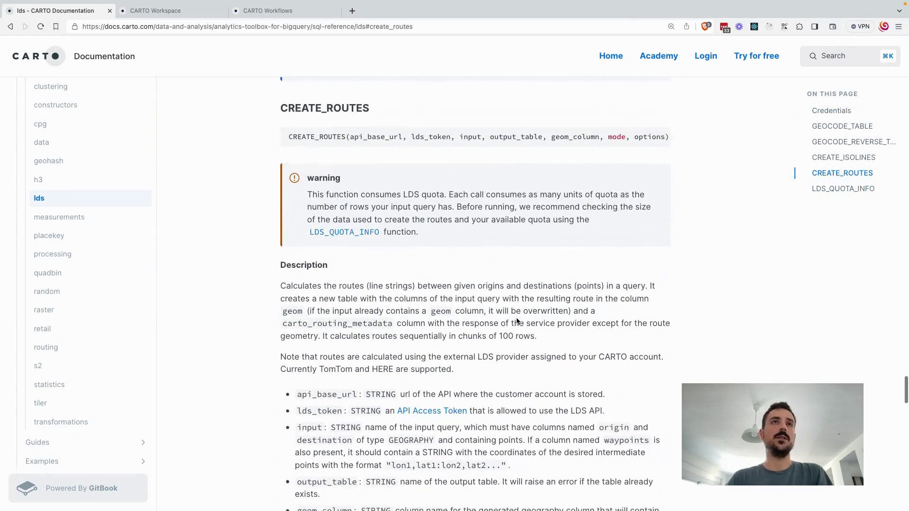
scroll(441, 367, "down", 6)
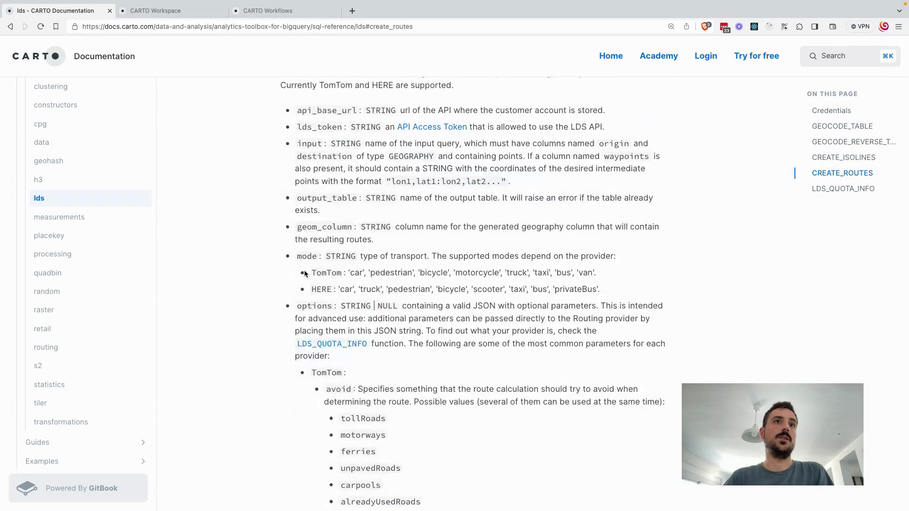
left_click_drag(588, 286, 462, 288)
left_click(350, 272)
left_click_drag(349, 272, 588, 270)
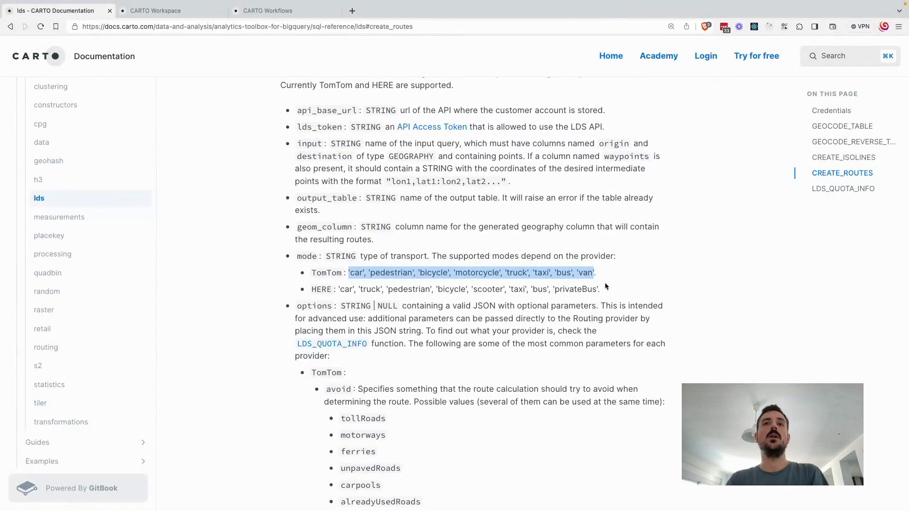
left_click_drag(604, 287, 608, 265)
scroll(567, 246, "down", 2)
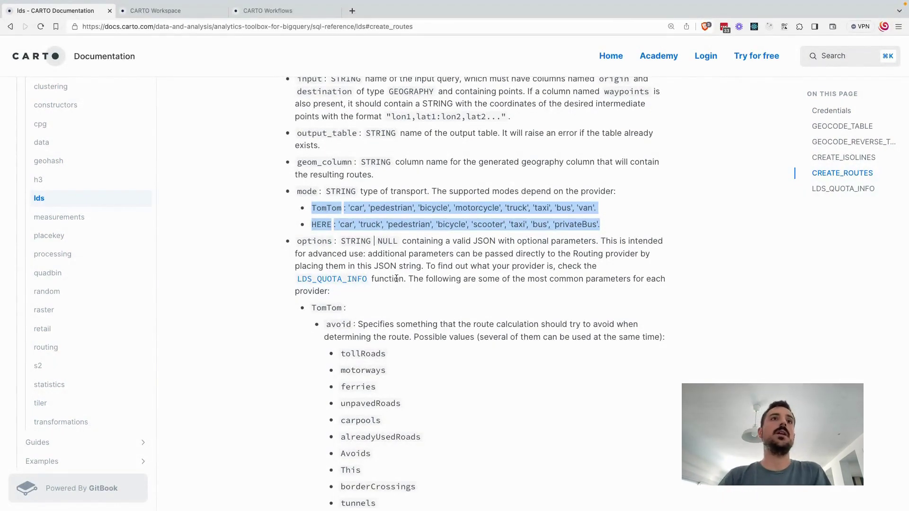
scroll(396, 278, "up", 1)
left_click_drag(294, 262, 383, 322)
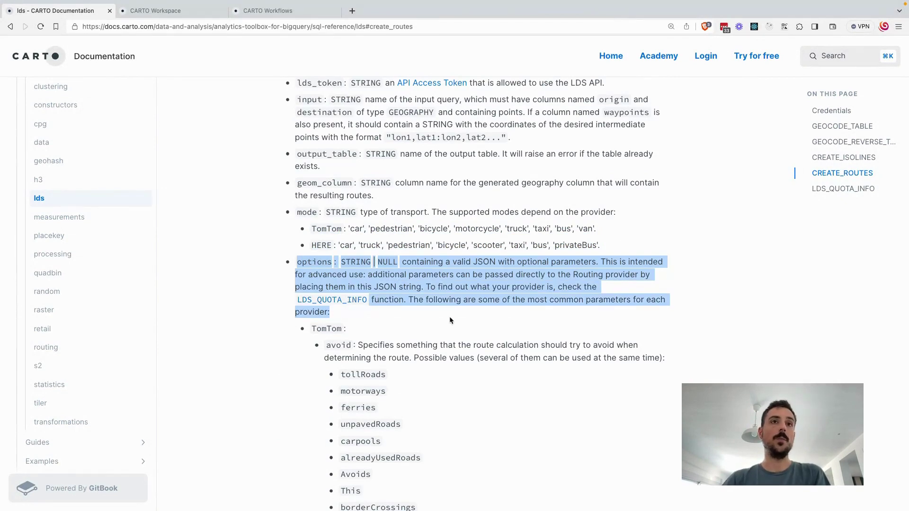
Review the routing options, including the TomTom avoid values through unpavedRoads, then return to Workspace home.
scroll(450, 321, "down", 1)
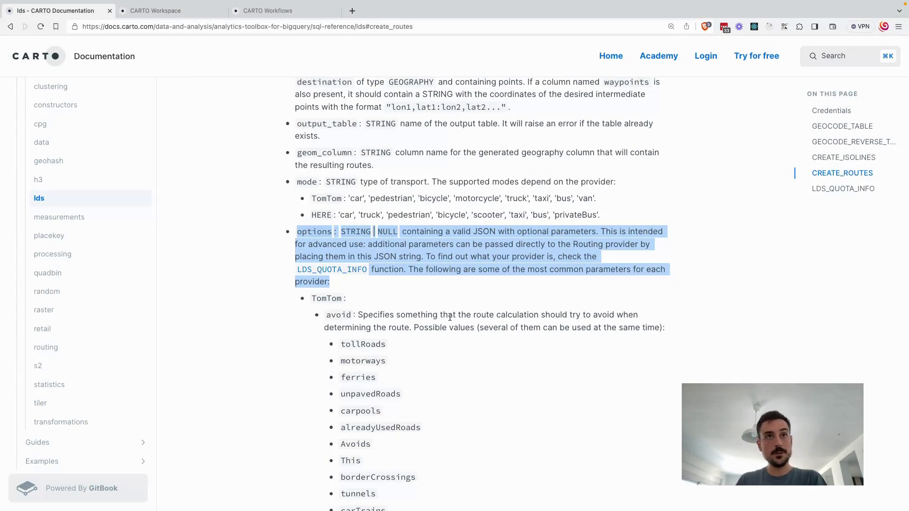
scroll(449, 318, "down", 5)
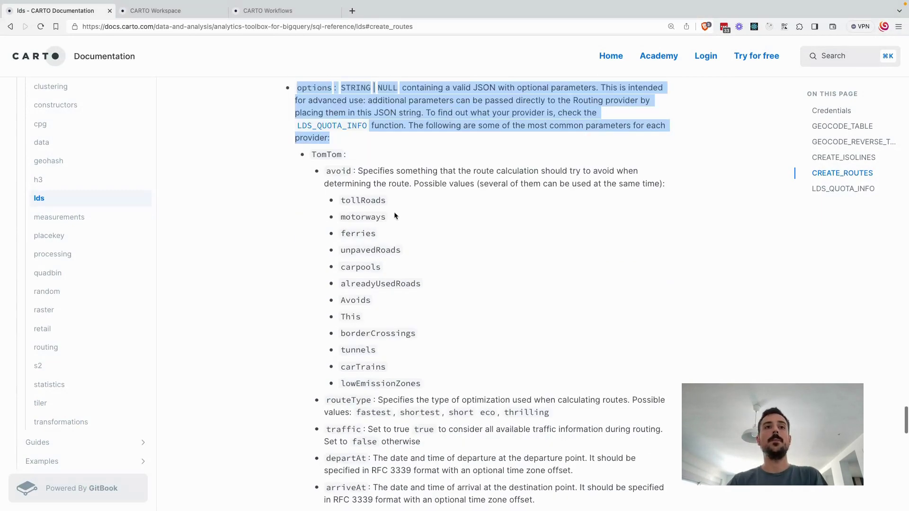
left_click_drag(324, 171, 471, 436)
scroll(471, 437, "down", 1)
scroll(472, 440, "down", 8)
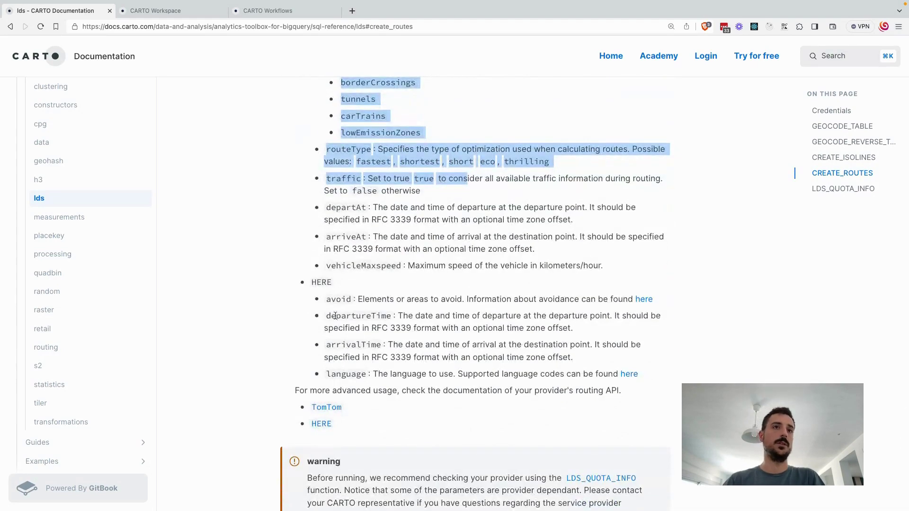
scroll(386, 324, "up", 7)
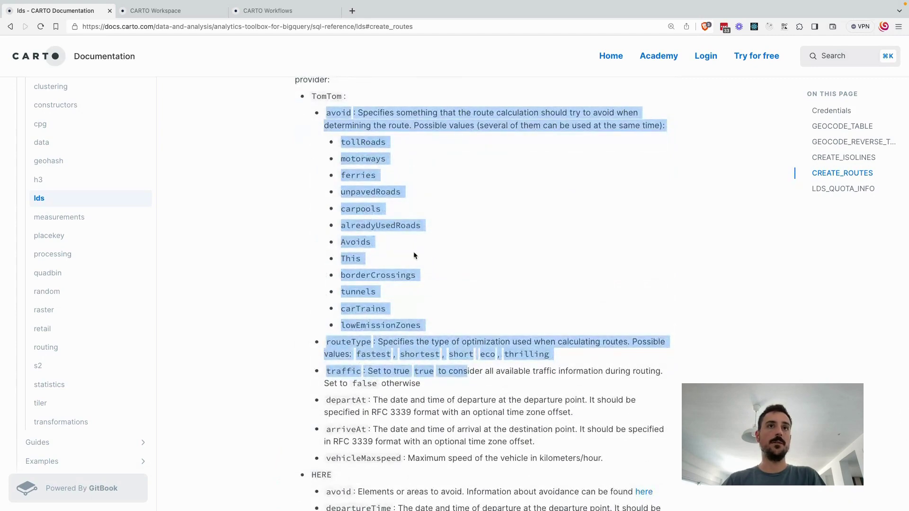
scroll(350, 123, "up", 2)
left_click_drag(329, 159, 410, 244)
scroll(423, 356, "down", 1)
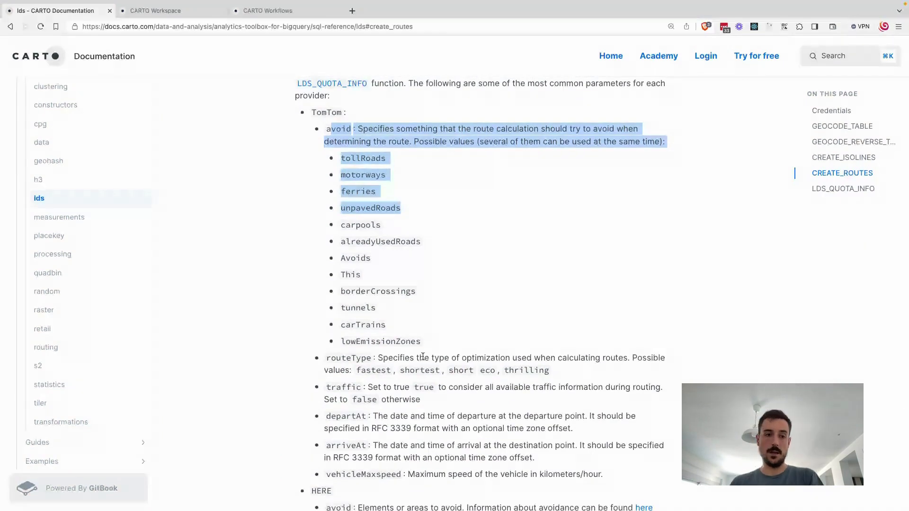
scroll(423, 356, "down", 1)
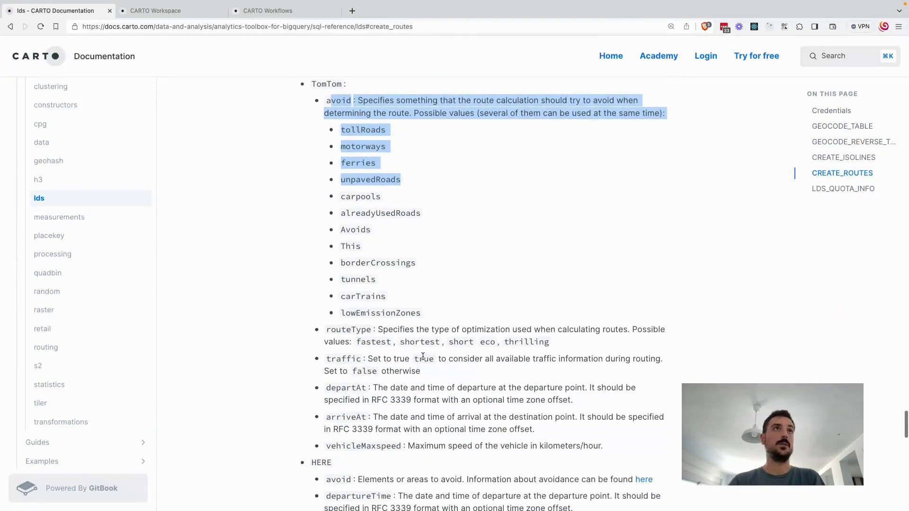
left_click(161, 11)
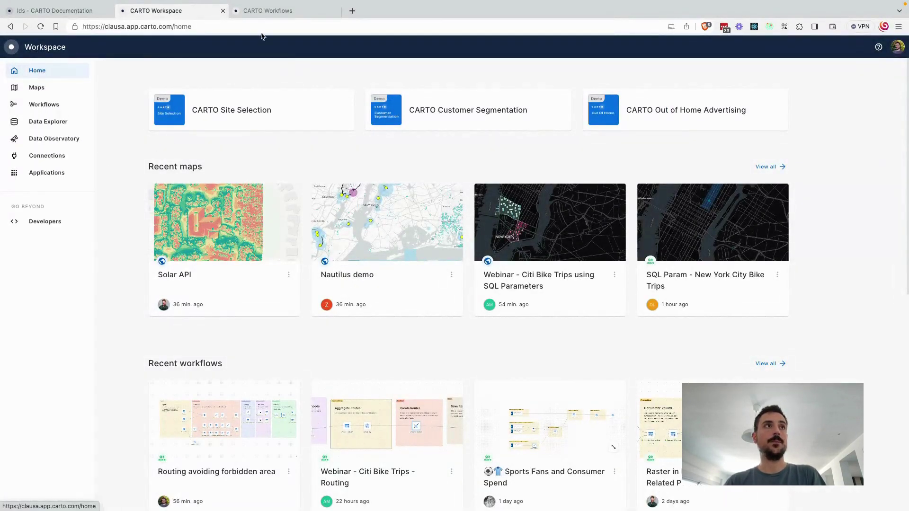
From the Workflows list, open 'Routing avoiding forbidden area'.
left_click(15, 106)
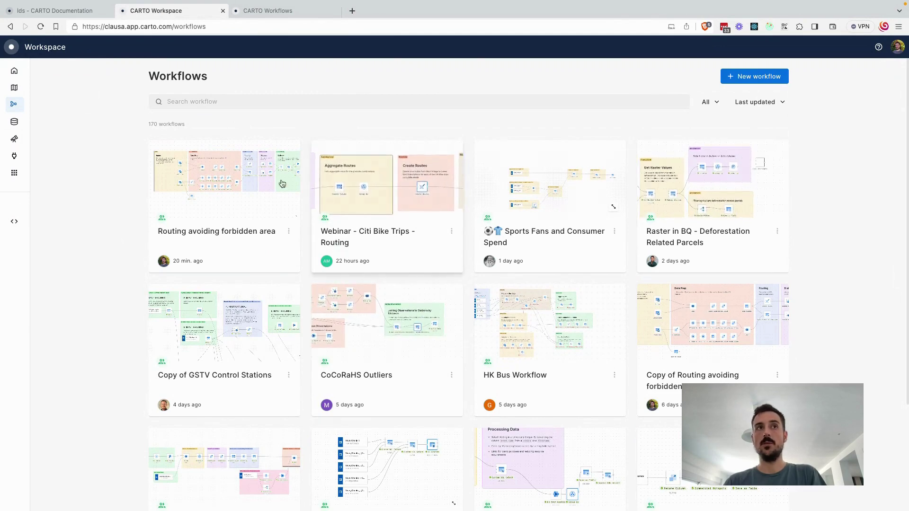
left_click(261, 14)
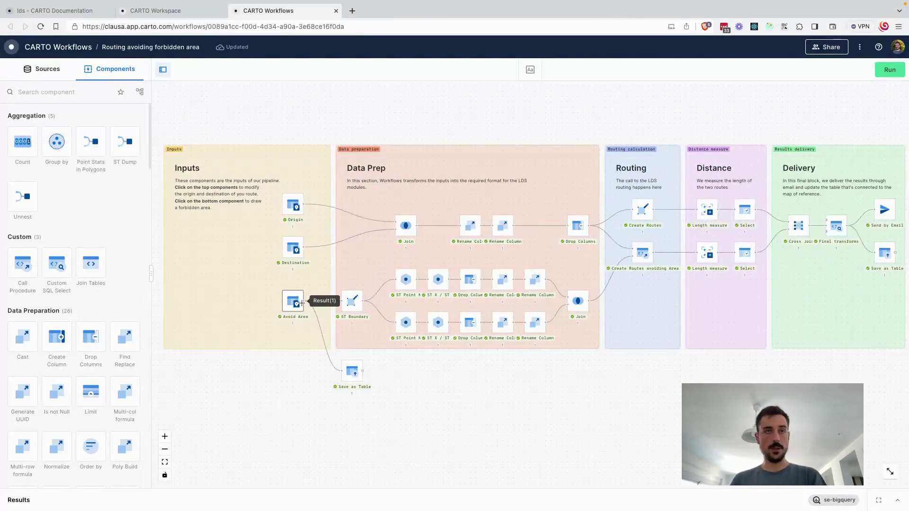
View the Origin input's point on a map.
left_click(287, 202)
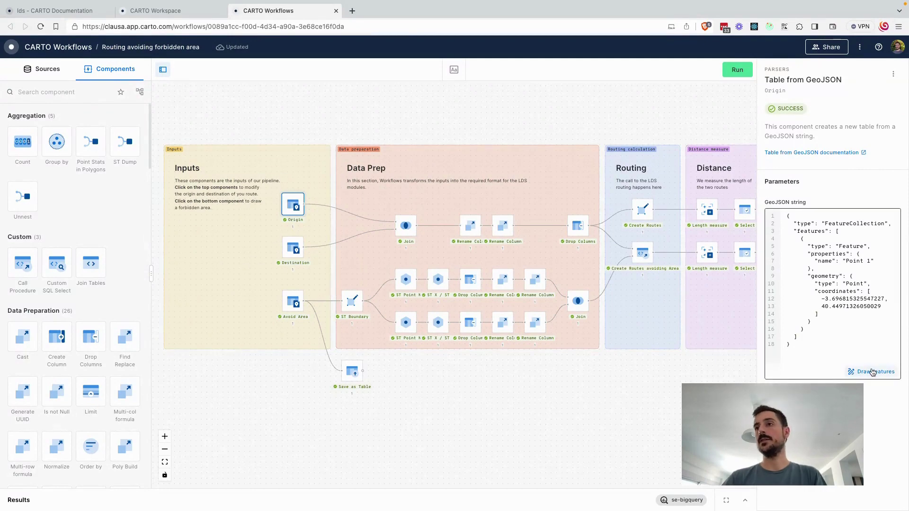
left_click(855, 373)
scroll(477, 288, "down", 1)
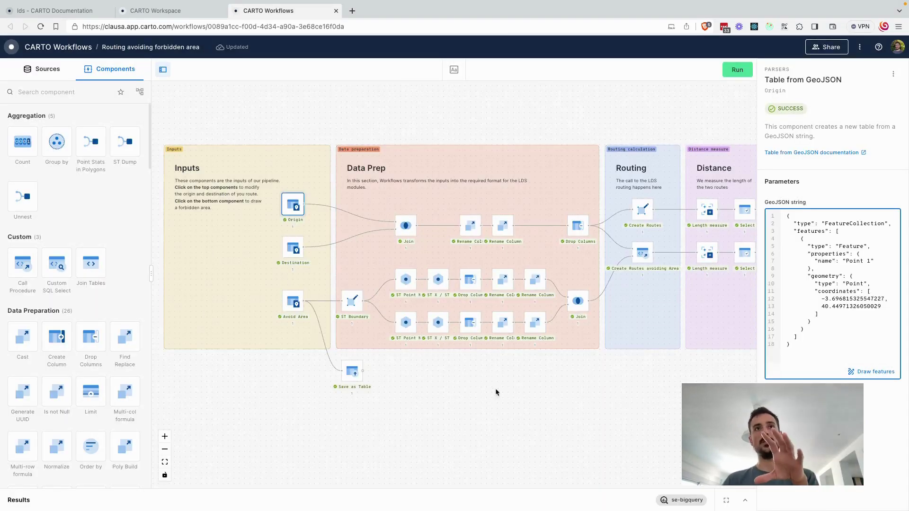
scroll(511, 396, "right", 5)
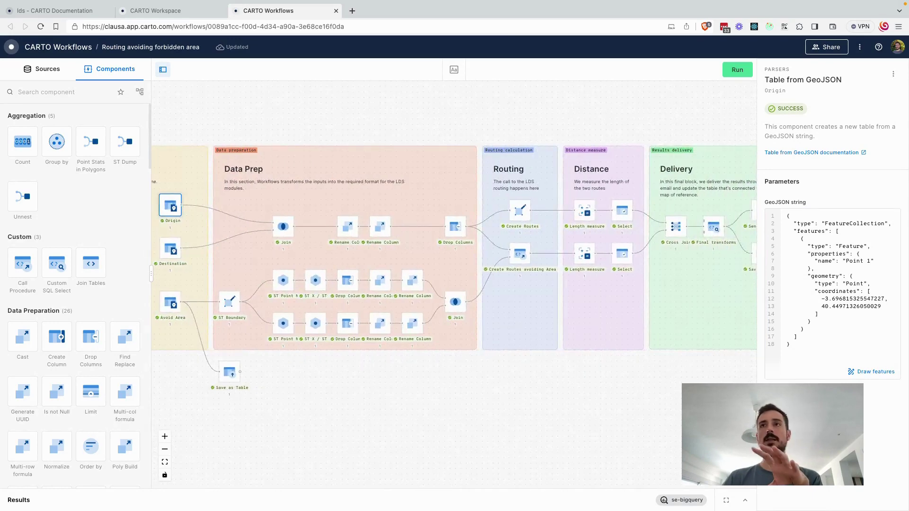
scroll(601, 384, "right", 4)
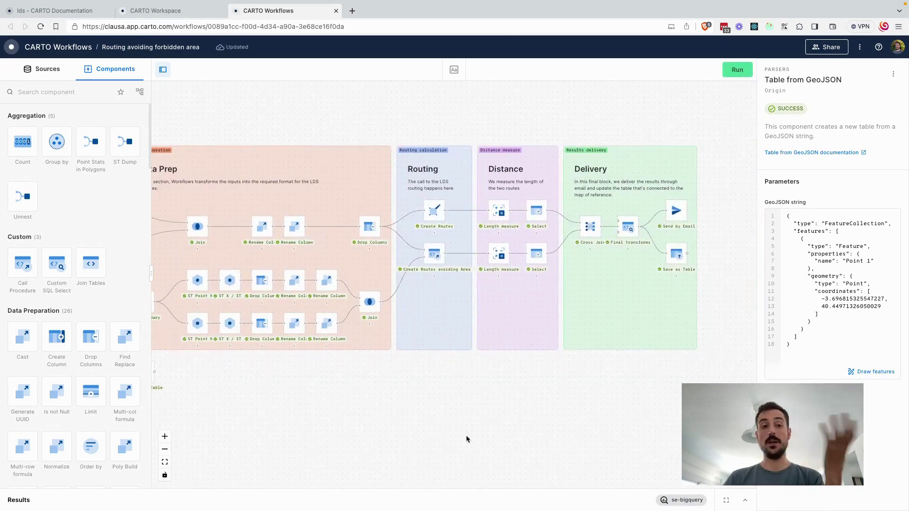
scroll(418, 404, "left", 8)
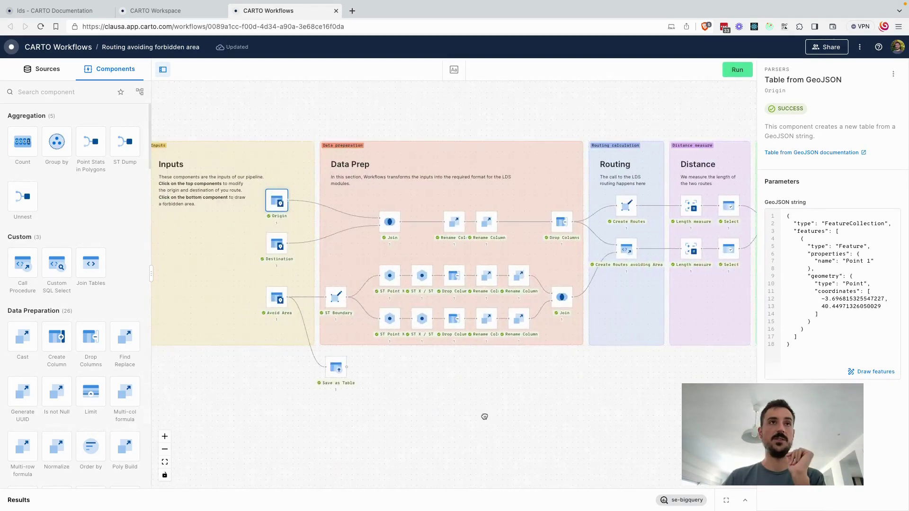
View the Destination input's point on a map and close it.
left_click(276, 244)
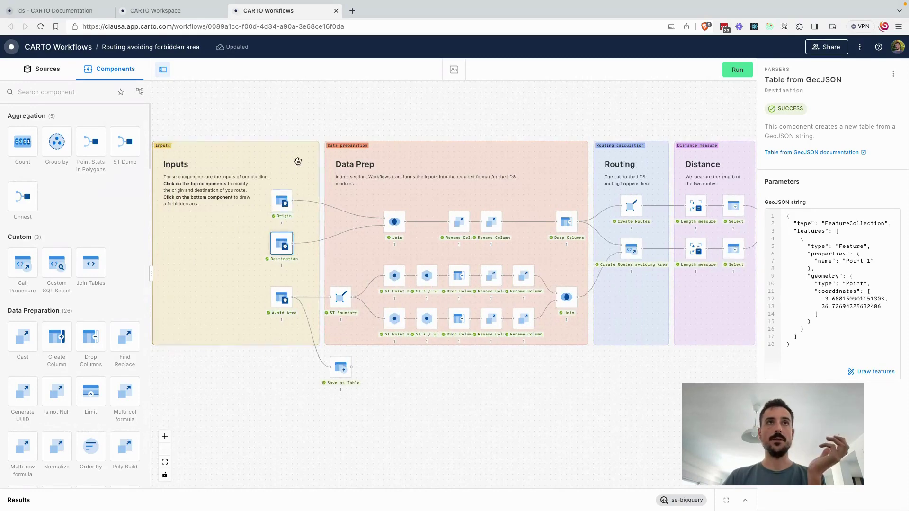
left_click(873, 373)
scroll(441, 298, "down", 10)
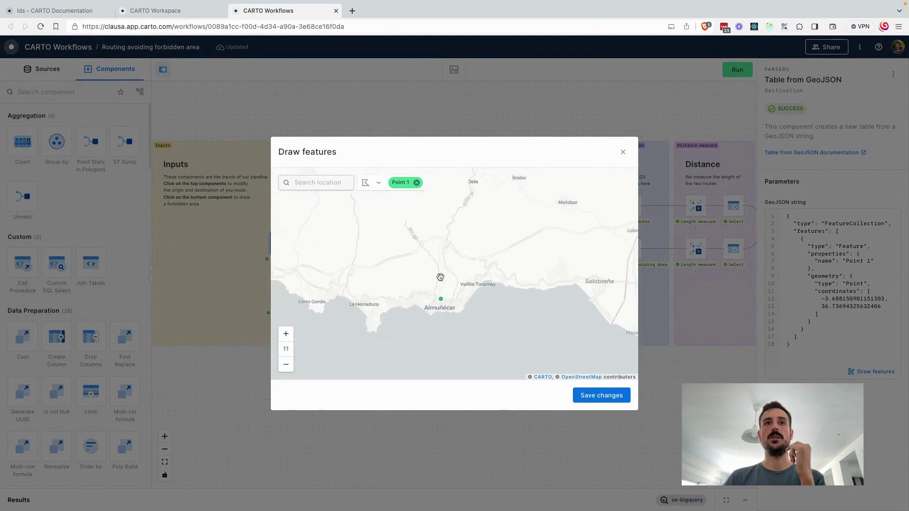
left_click(624, 150)
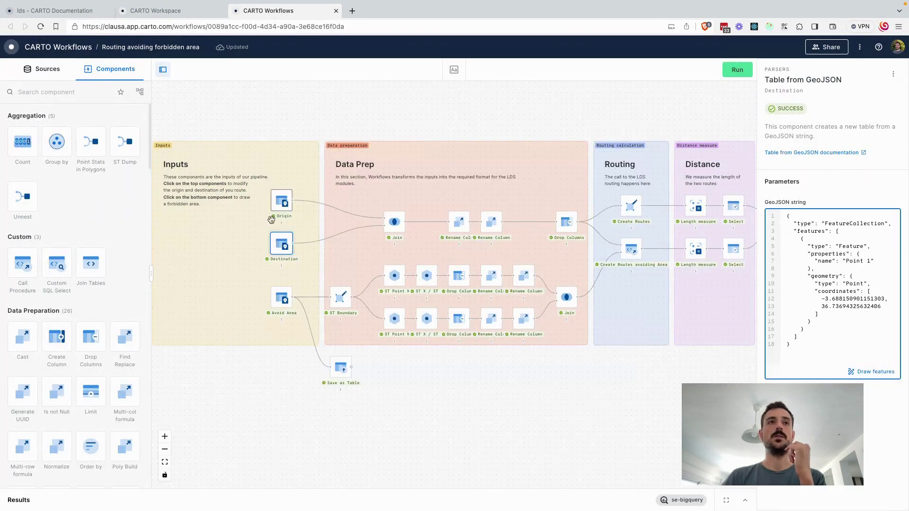
scroll(457, 382, "right", 2)
View the Avoid Area input's 'Polygon 1' over Spain on a map and close it.
left_click(240, 298)
left_click(873, 371)
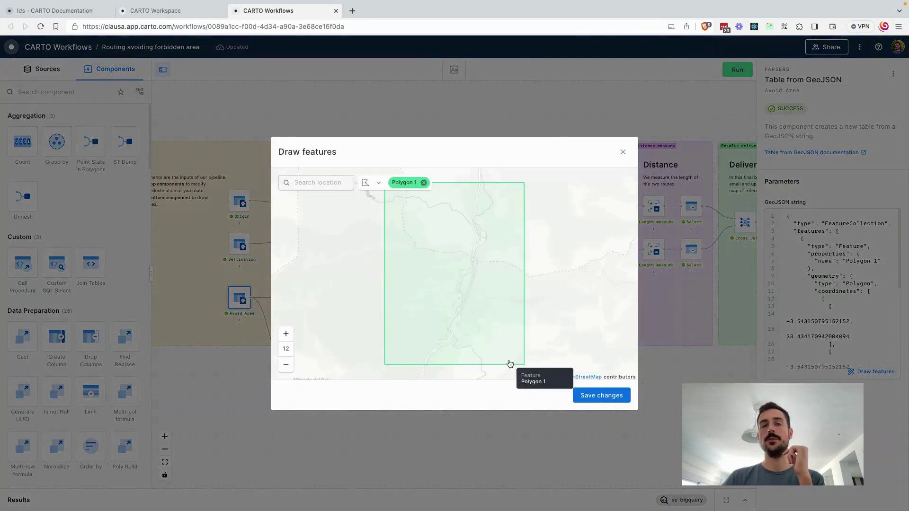
scroll(511, 364, "down", 5)
scroll(505, 252, "down", 3)
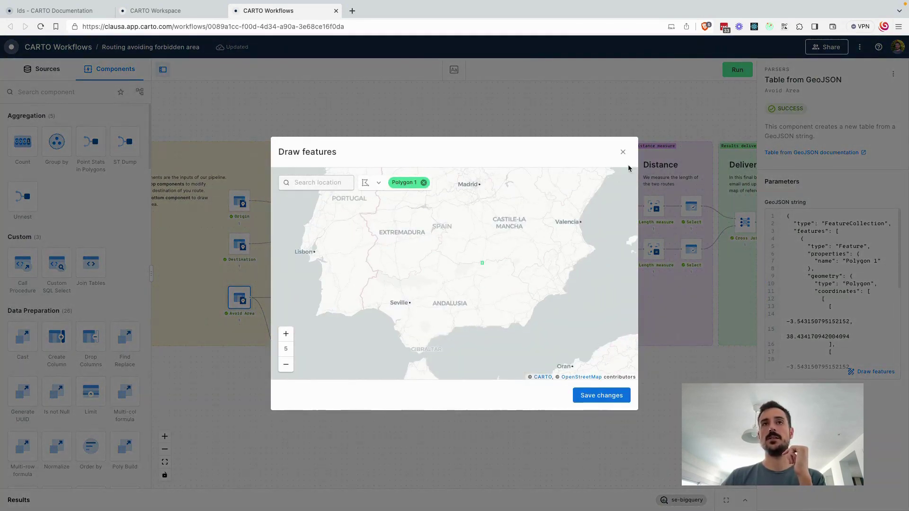
left_click(623, 152)
scroll(476, 379, "right", 2)
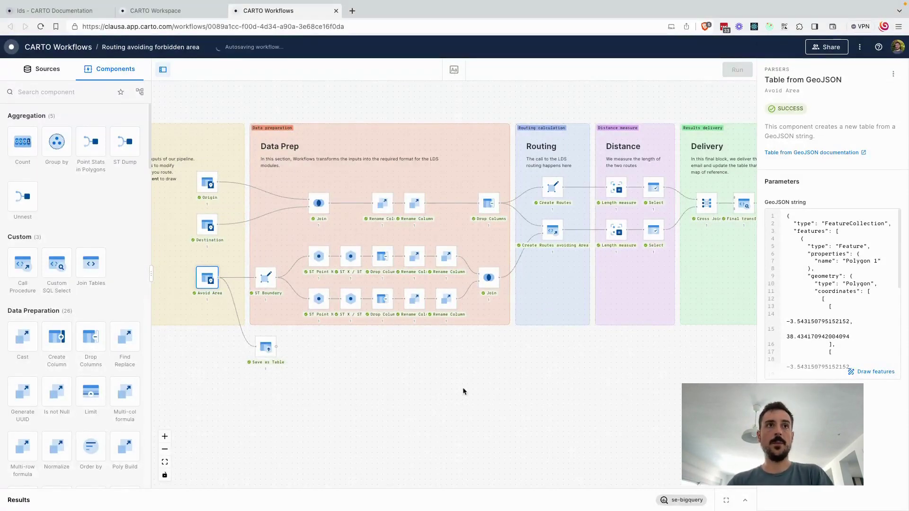
left_click(463, 390)
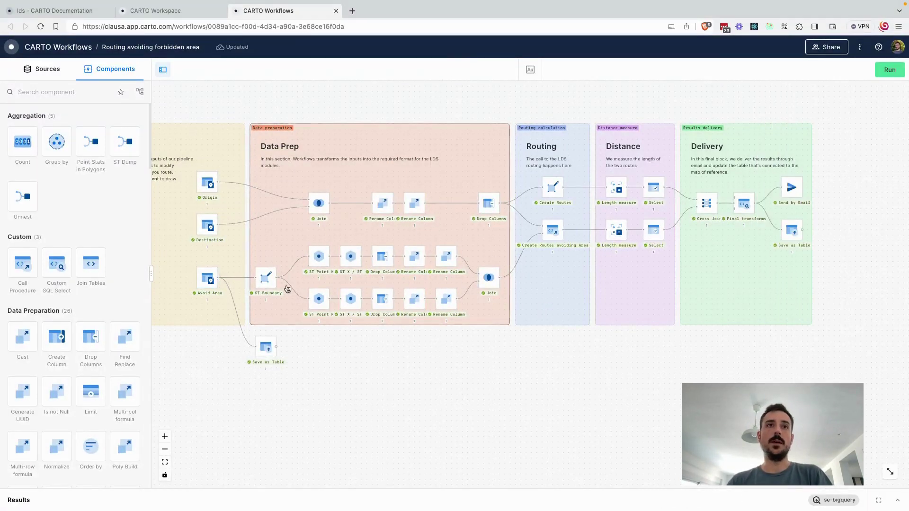
left_click(201, 283)
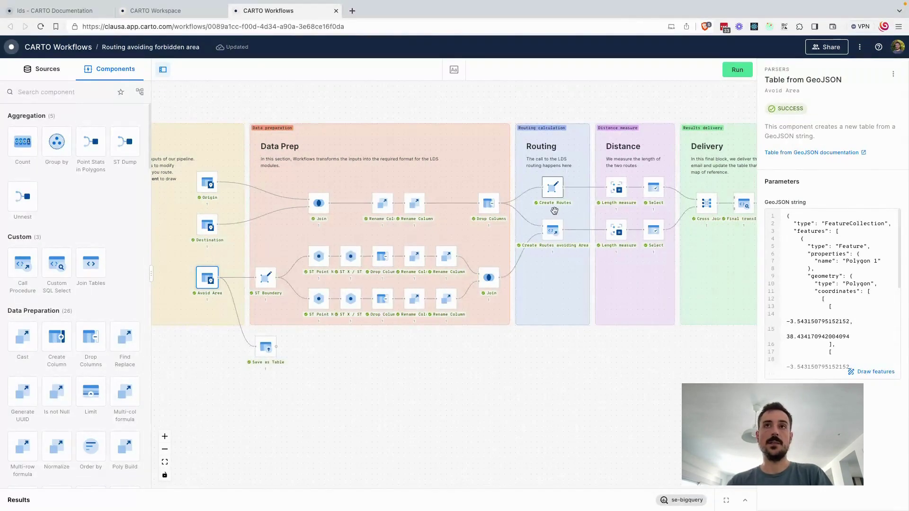
left_click(553, 230)
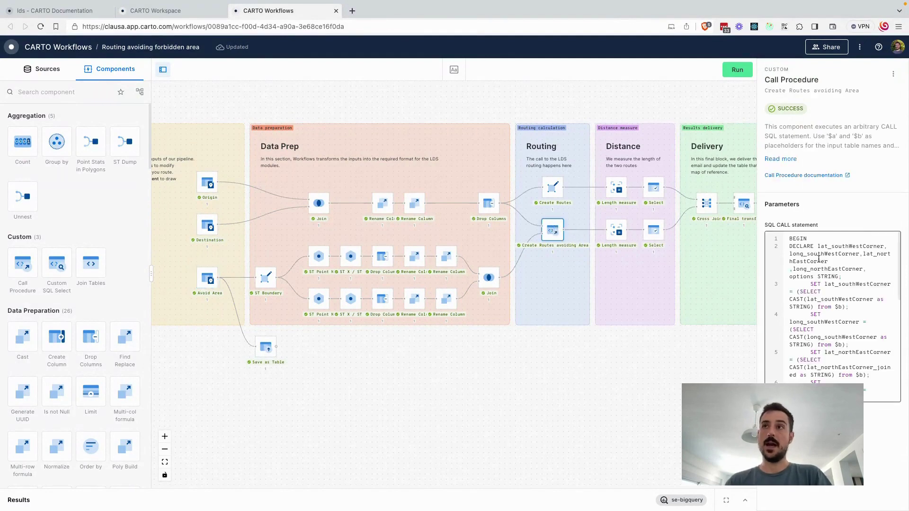
scroll(859, 319, "down", 4)
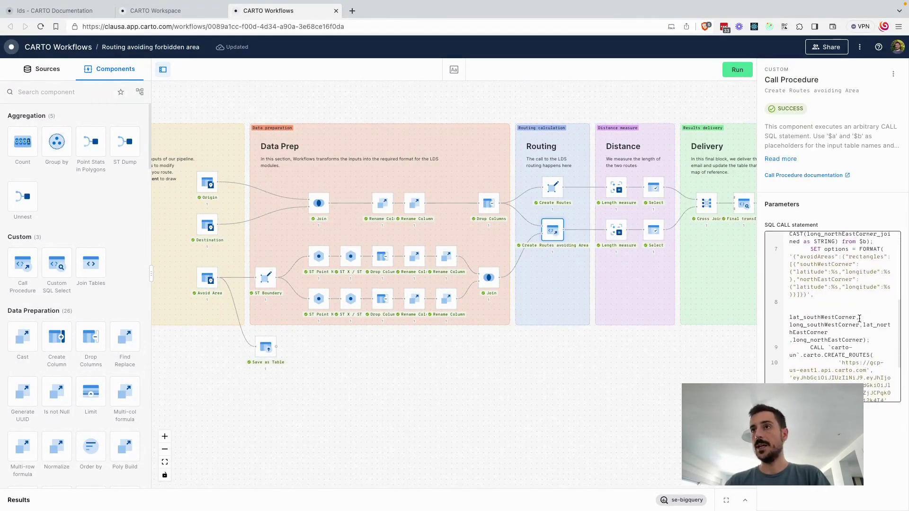
scroll(859, 318, "down", 1)
left_click_drag(813, 332, 786, 296)
scroll(815, 293, "up", 2)
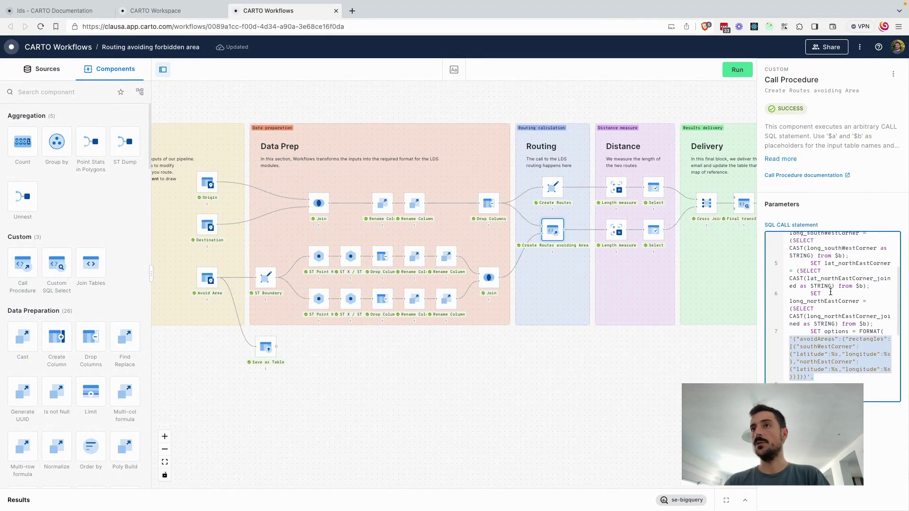
scroll(846, 343, "down", 3)
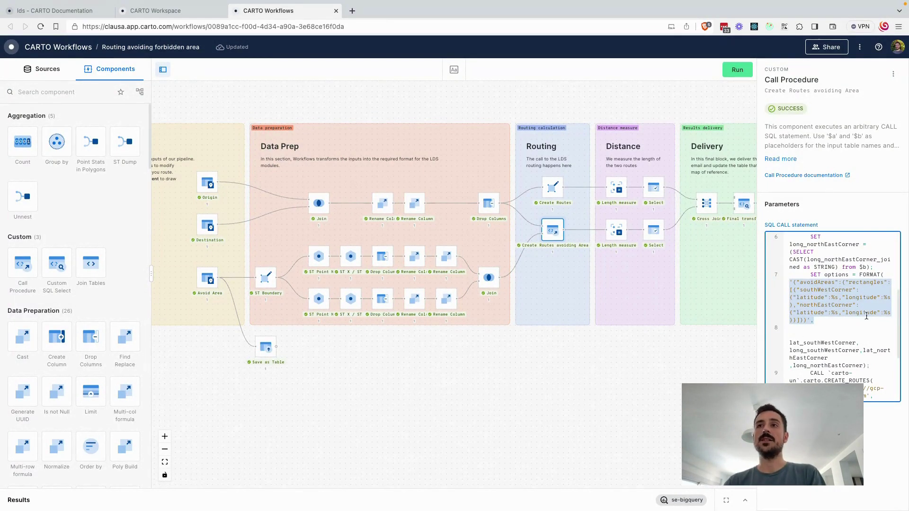
scroll(876, 317, "down", 5)
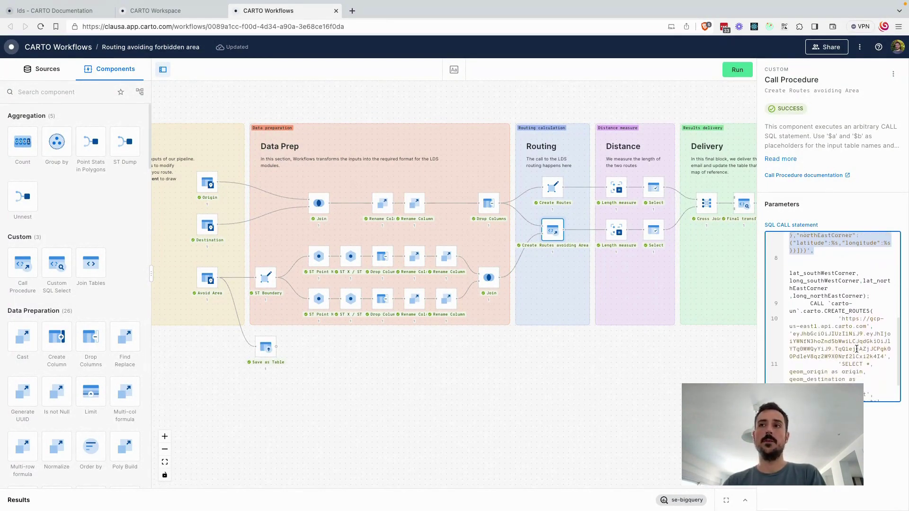
left_click(643, 385)
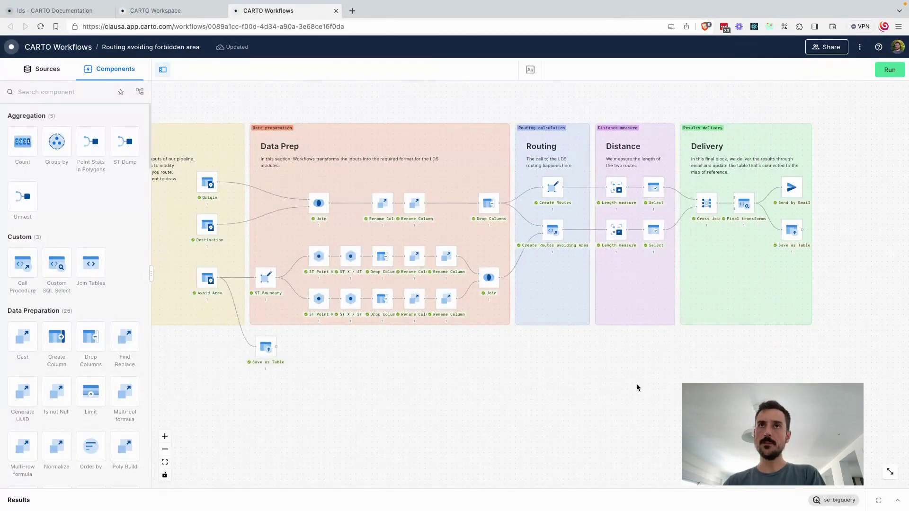
Show Create Routes settings: geom_origin to geom_destination by car, output geom_route; pan toward Delivery.
left_click(549, 190)
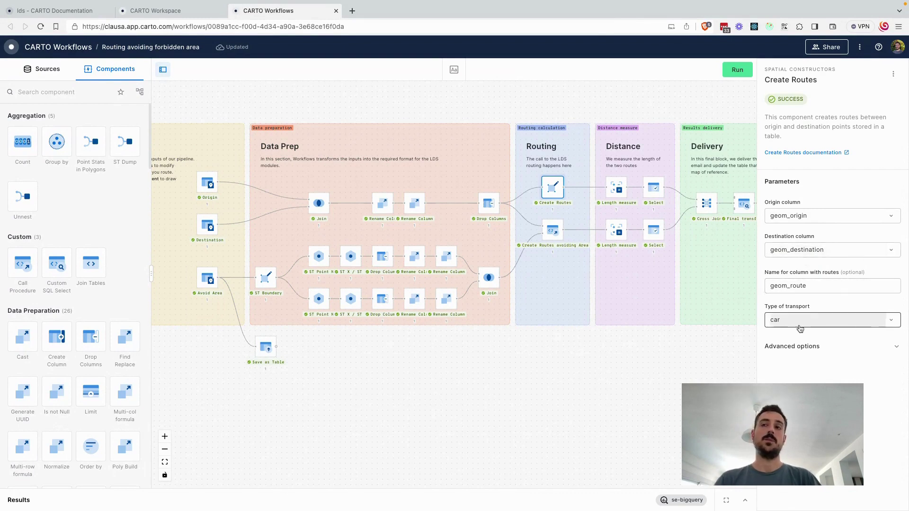
left_click_drag(640, 399, 520, 410)
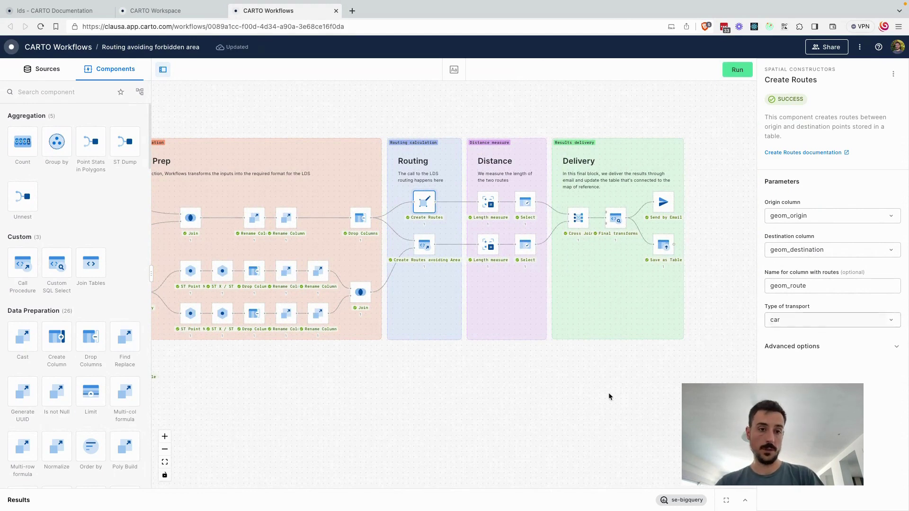
left_click_drag(633, 408, 486, 429)
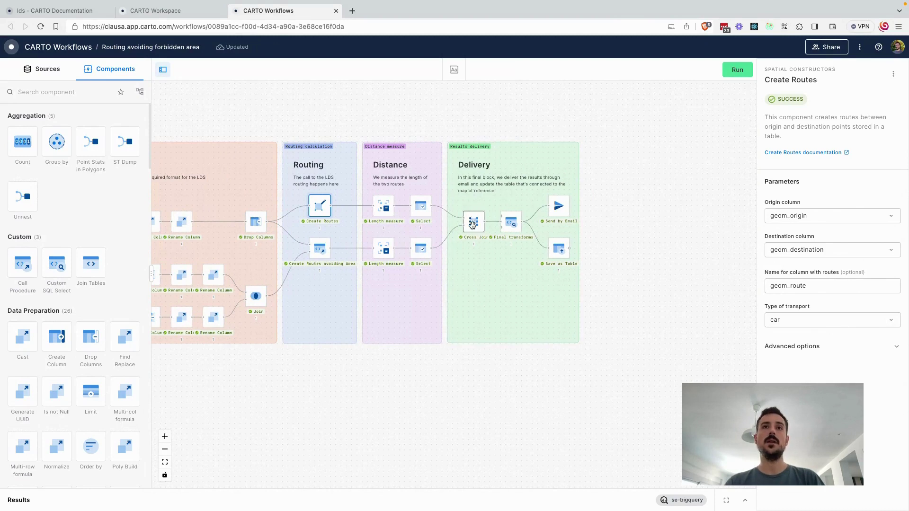
Select the Cross Join step and open its results map preview.
left_click(472, 223)
left_click_drag(420, 399, 487, 381)
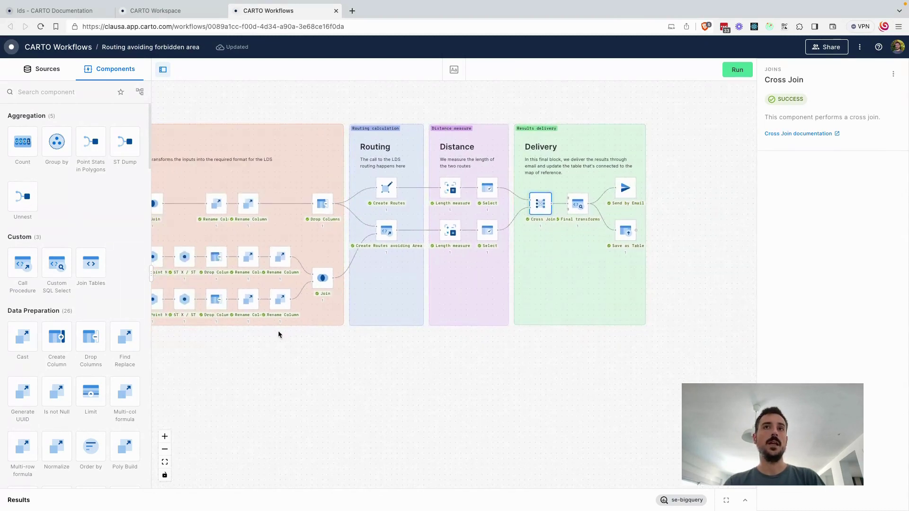
left_click(746, 503)
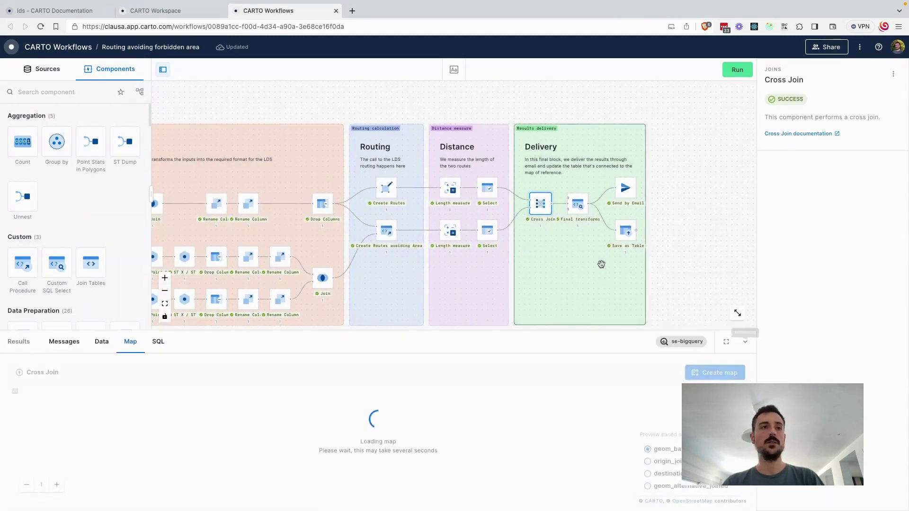
Preview the Final transforms route output on a maximized, zoomed results map.
left_click_drag(691, 236, 691, 196)
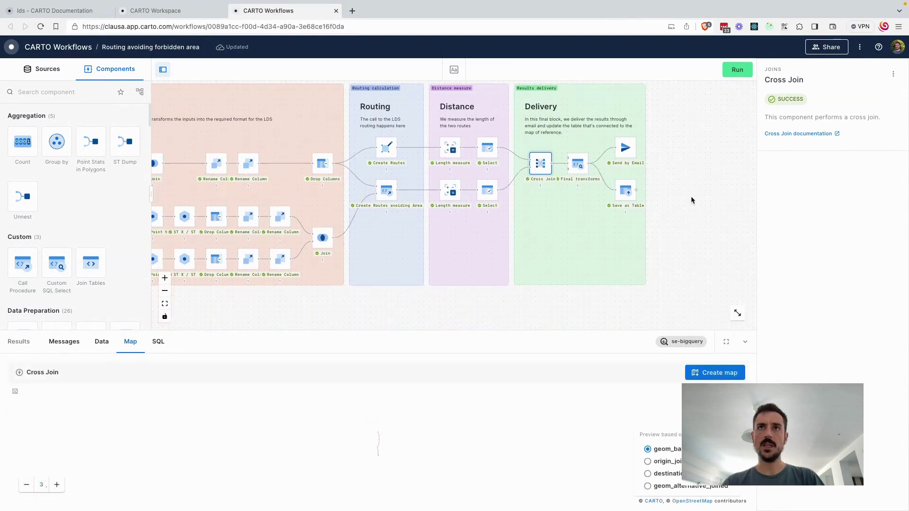
left_click(577, 164)
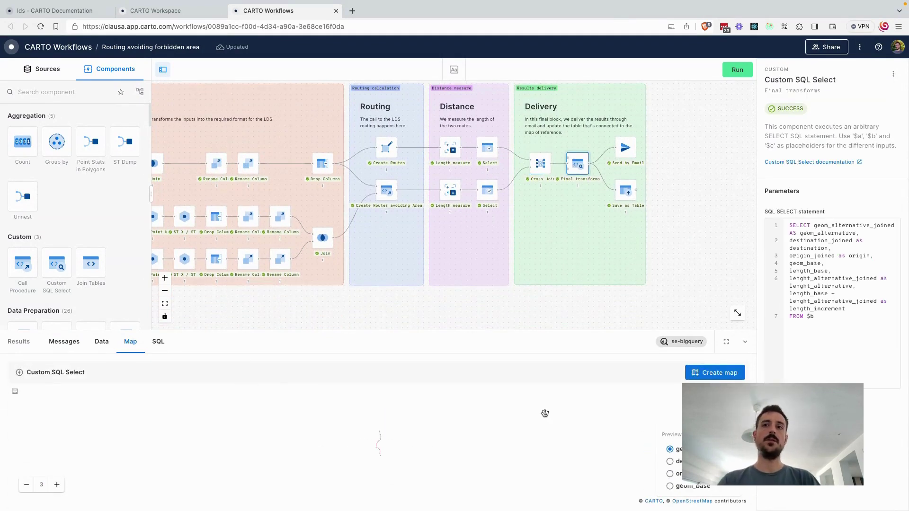
left_click(726, 342)
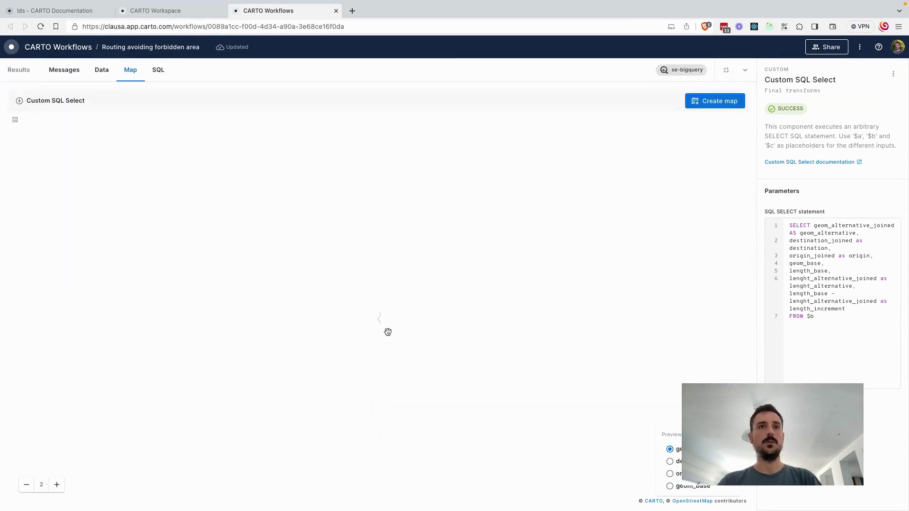
scroll(387, 332, "up", 5)
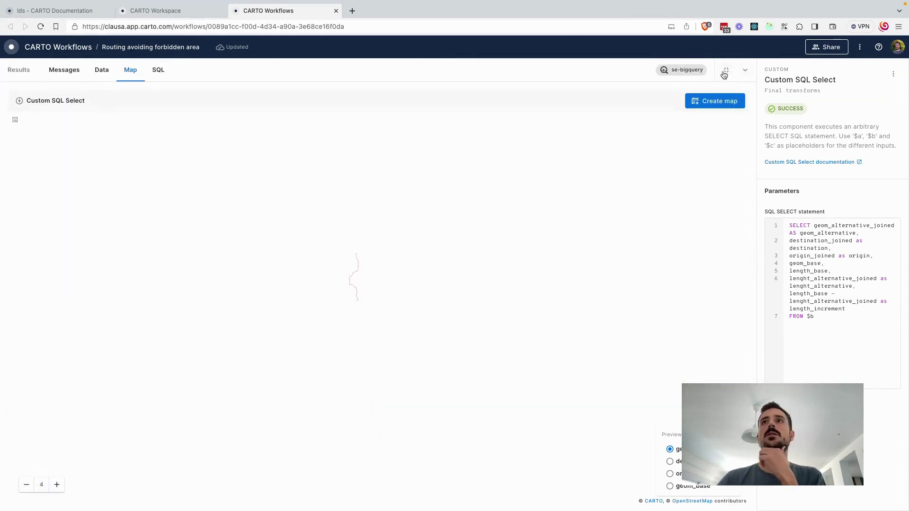
left_click(745, 70)
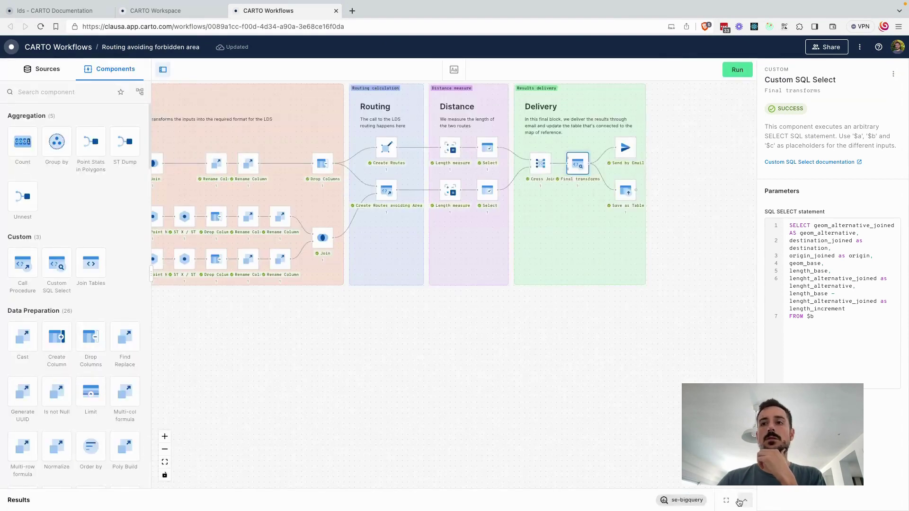
left_click(739, 502)
Reload the workflow page and preview the Final transforms output on a map.
mouse_move(47, 35)
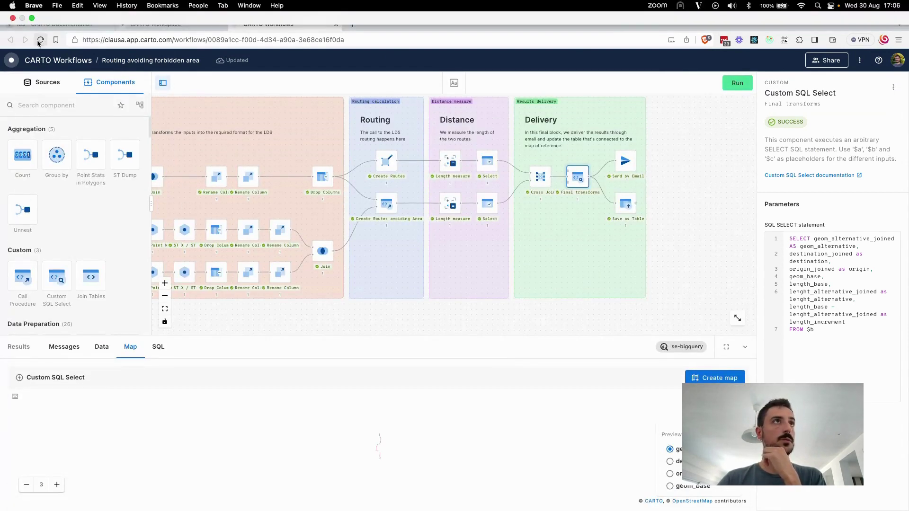
key("super+r")
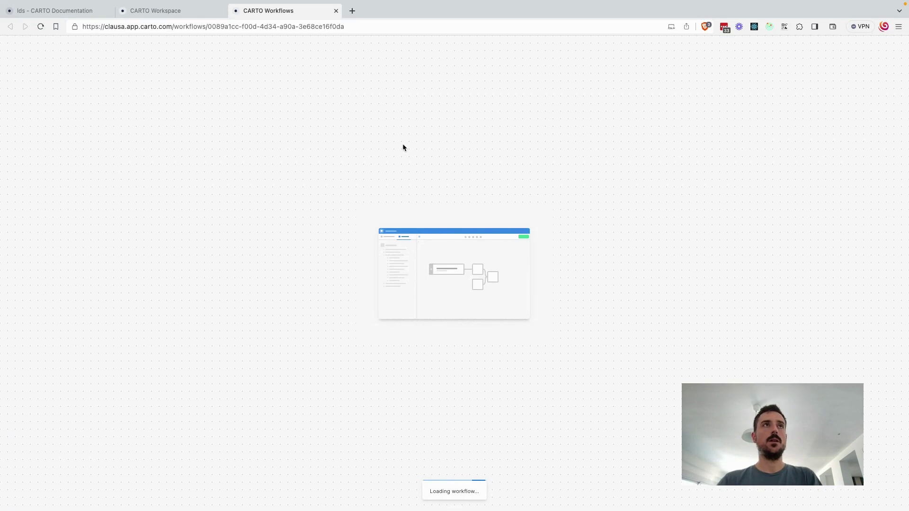
left_click_drag(709, 223, 640, 180)
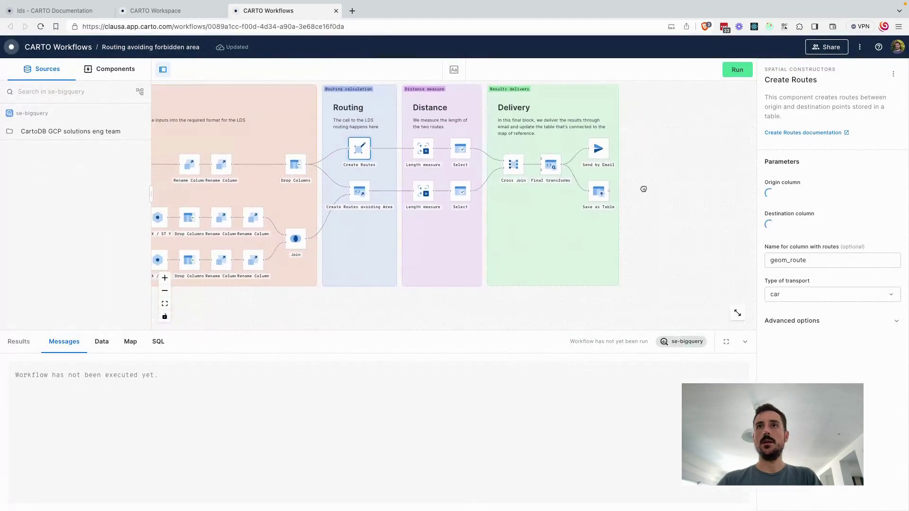
left_click(543, 163)
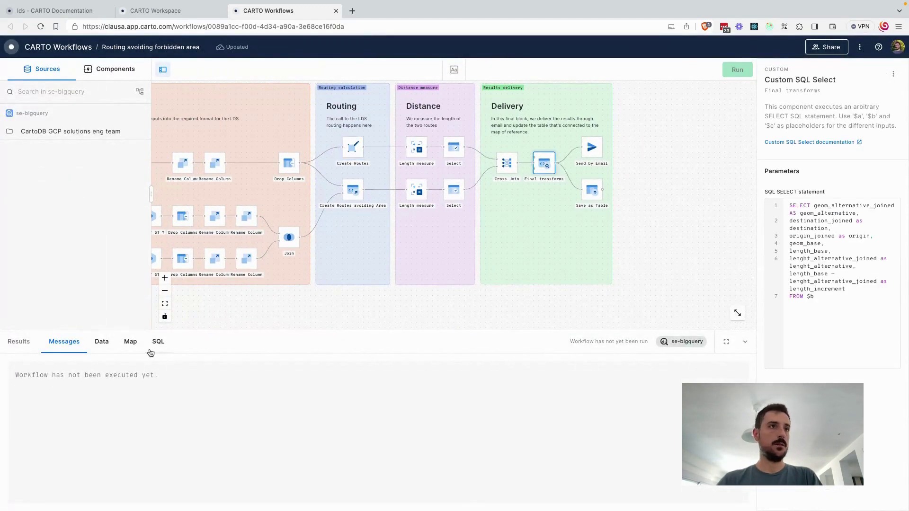
left_click(130, 341)
left_click_drag(681, 256, 678, 190)
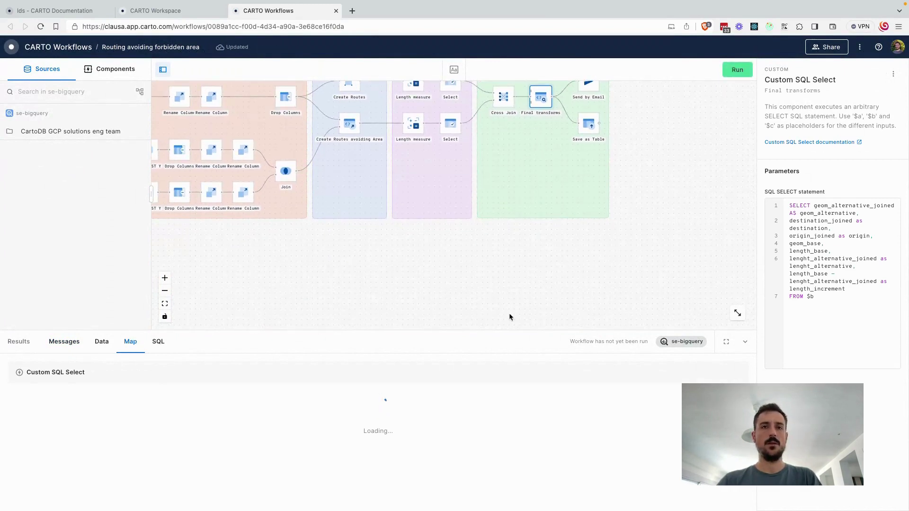
View Final transforms data: length_base 500,362.943, alternative 599,399.433, length_increment -99,036.49.
scroll(608, 264, "up", 2)
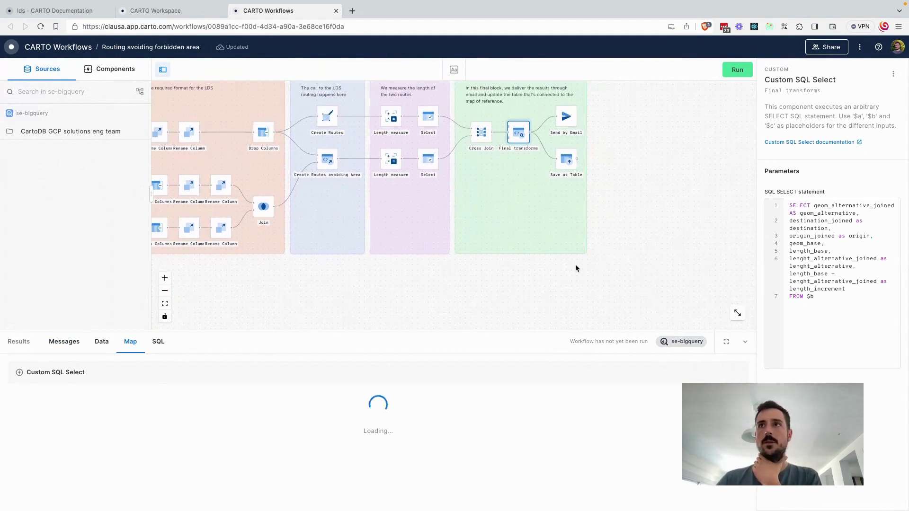
scroll(653, 266, "right", 2)
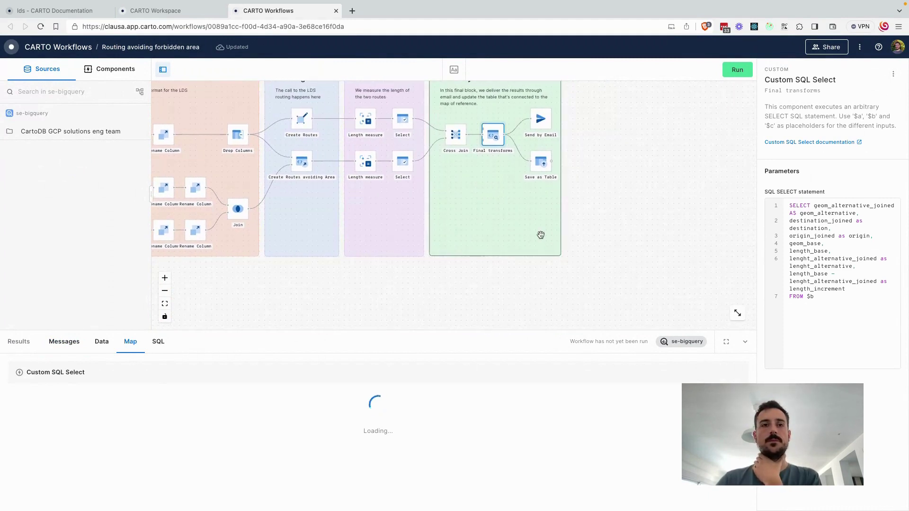
left_click(452, 137)
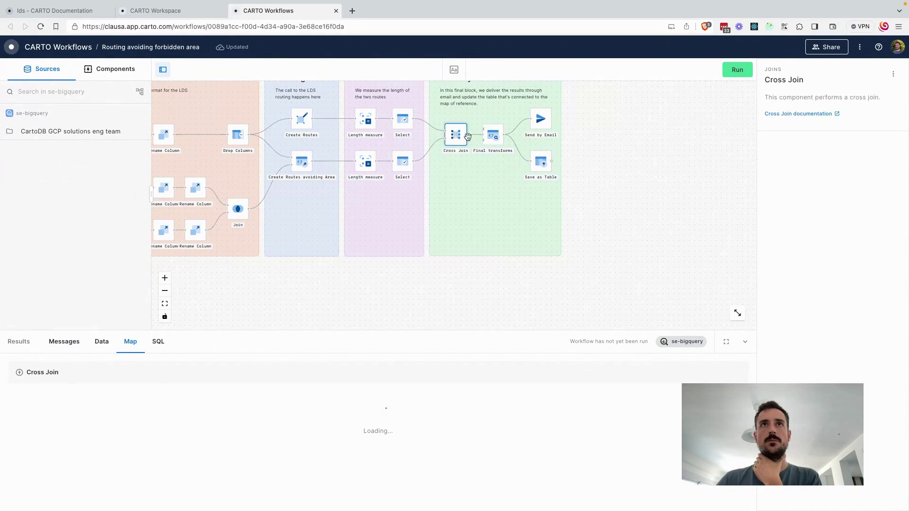
scroll(629, 144, "up", 2)
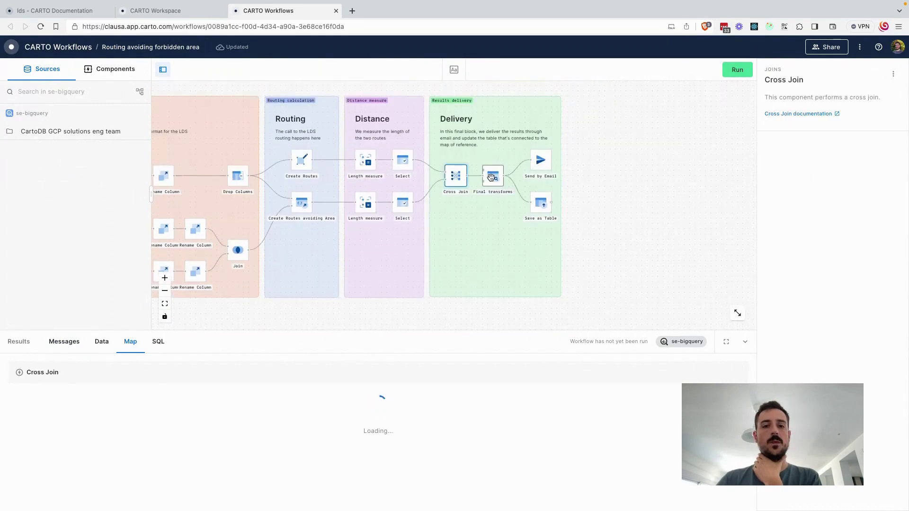
left_click(491, 178)
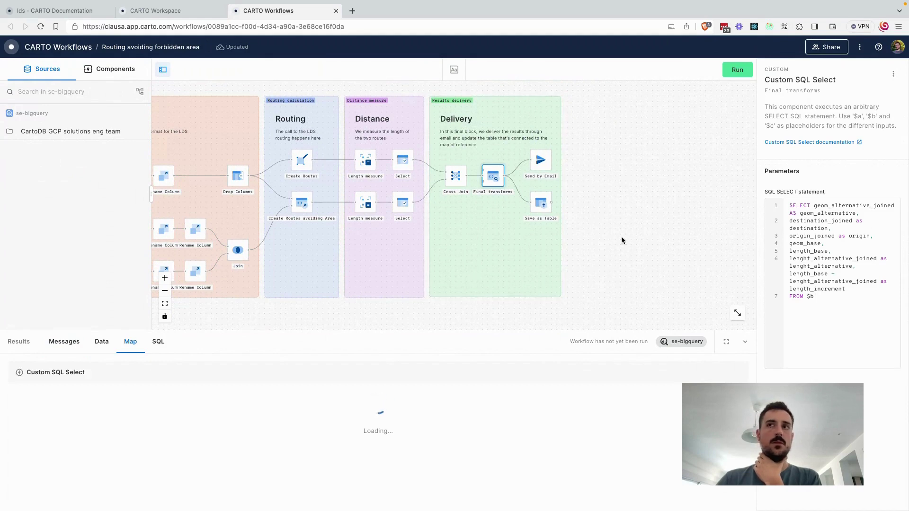
scroll(625, 236, "right", 2)
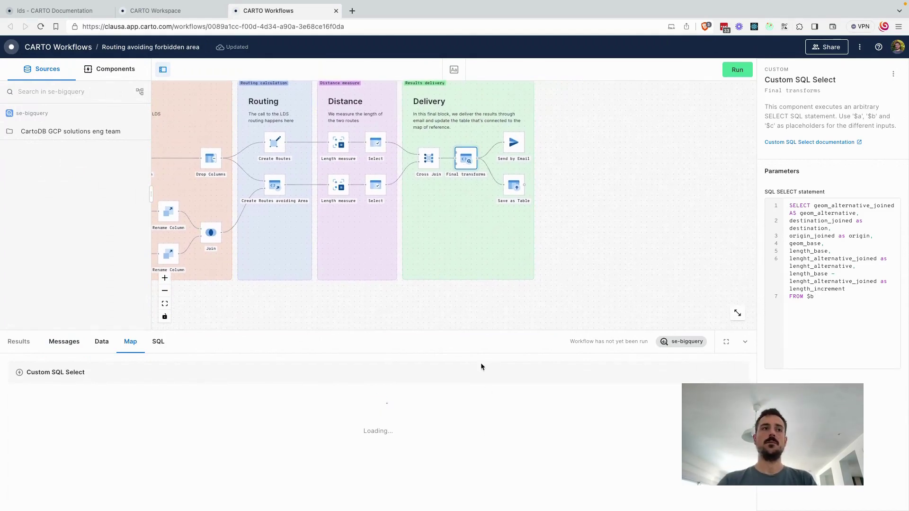
left_click(101, 342)
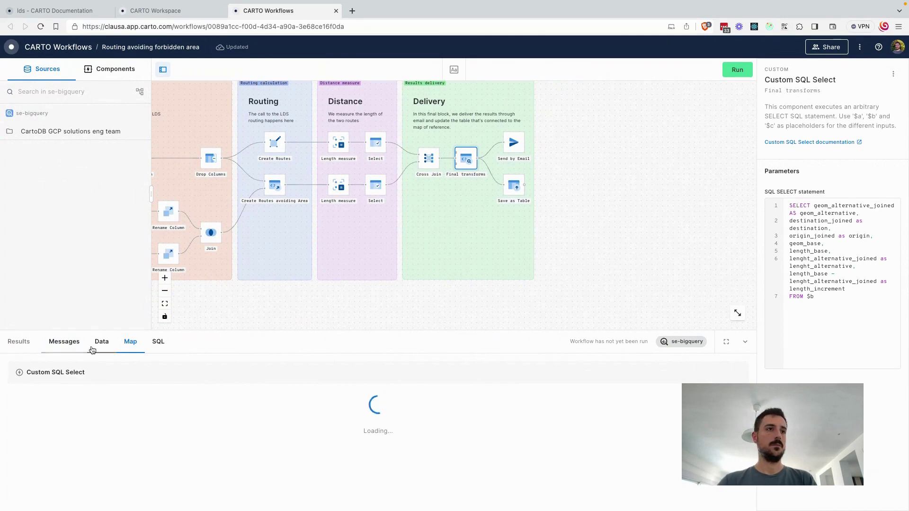
left_click(513, 189)
Show the Final transforms geom_base route from Madrid through southern Spain on an enlarged map.
left_click(466, 159)
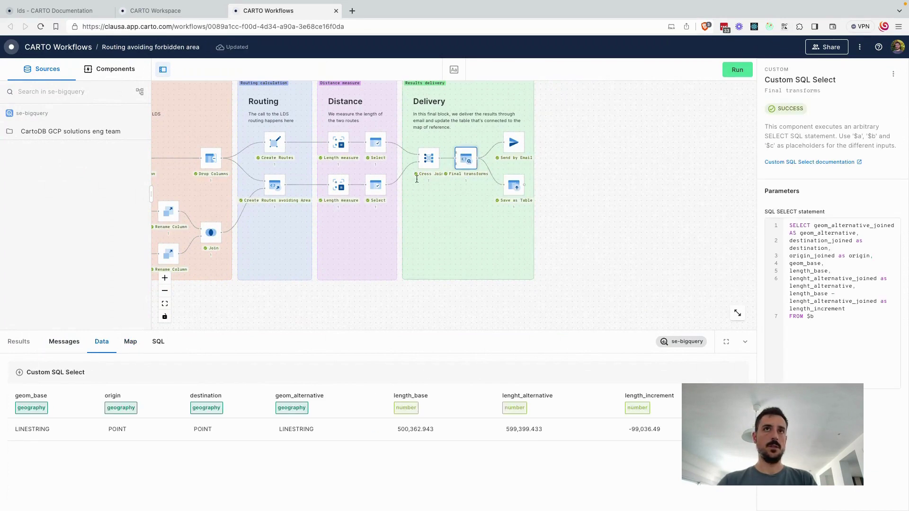
left_click(128, 350)
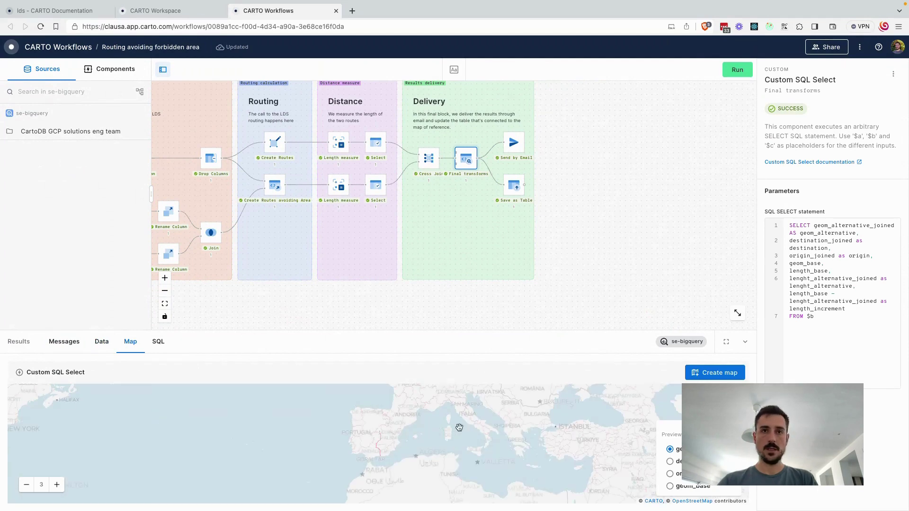
left_click(726, 342)
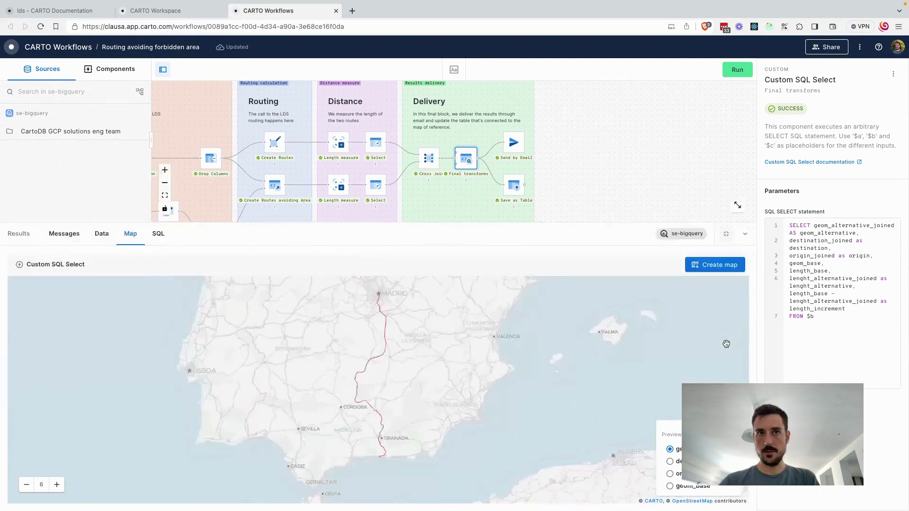
left_click_drag(411, 273, 441, 296)
scroll(407, 299, "up", 3)
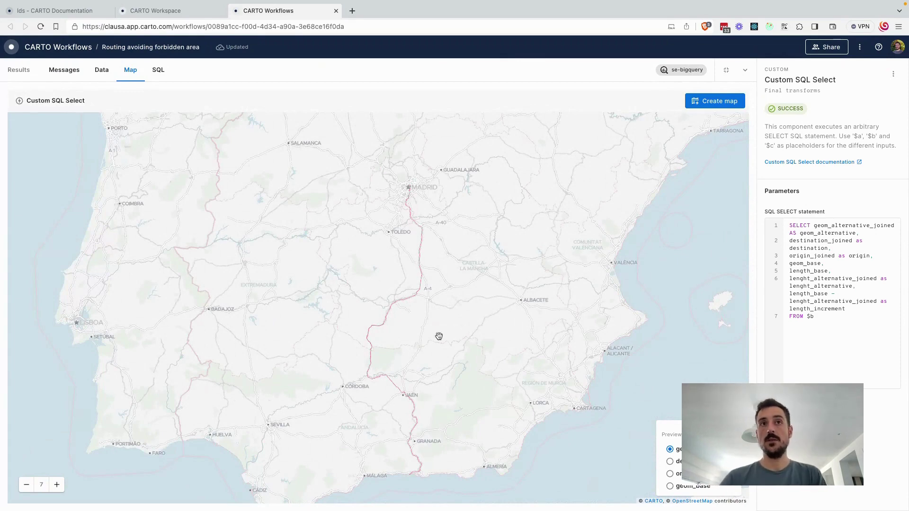
scroll(416, 389, "up", 2)
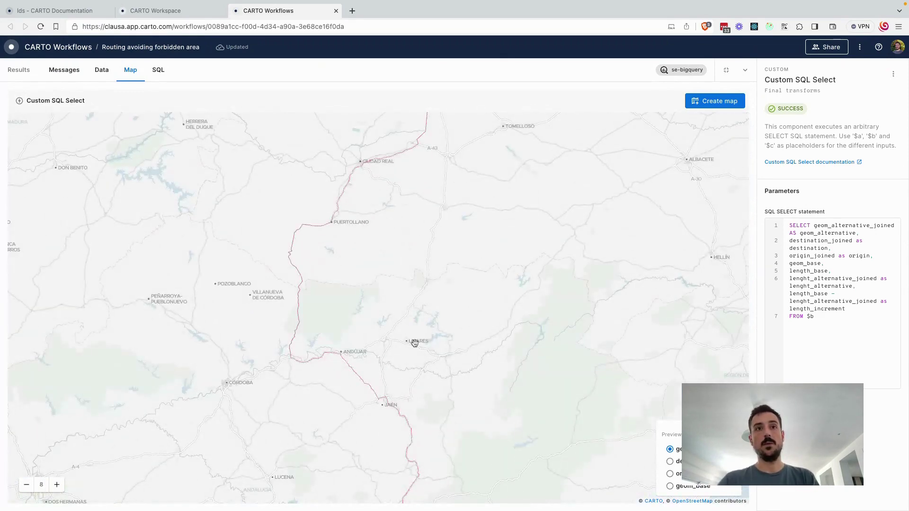
scroll(417, 362, "down", 4)
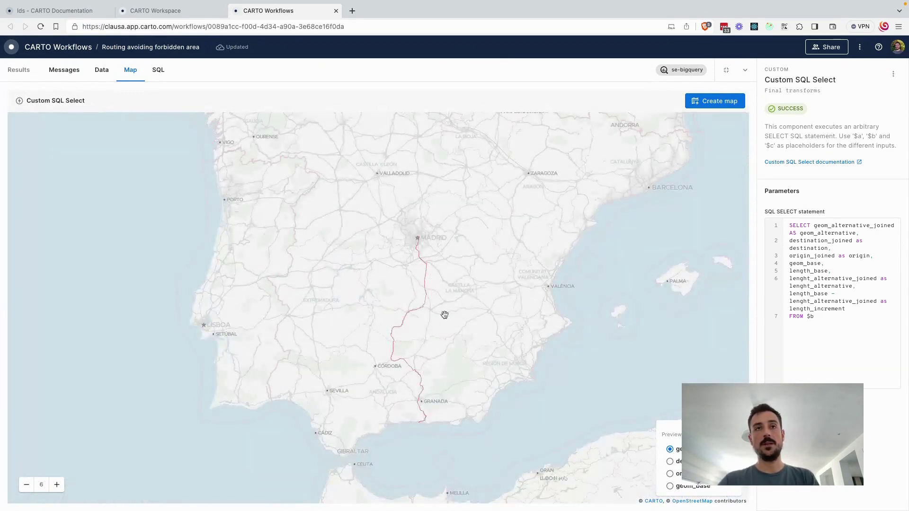
scroll(409, 357, "up", 2)
left_click(670, 486)
Collapse the map preview and switch to the routing documentation window.
scroll(386, 312, "up", 6)
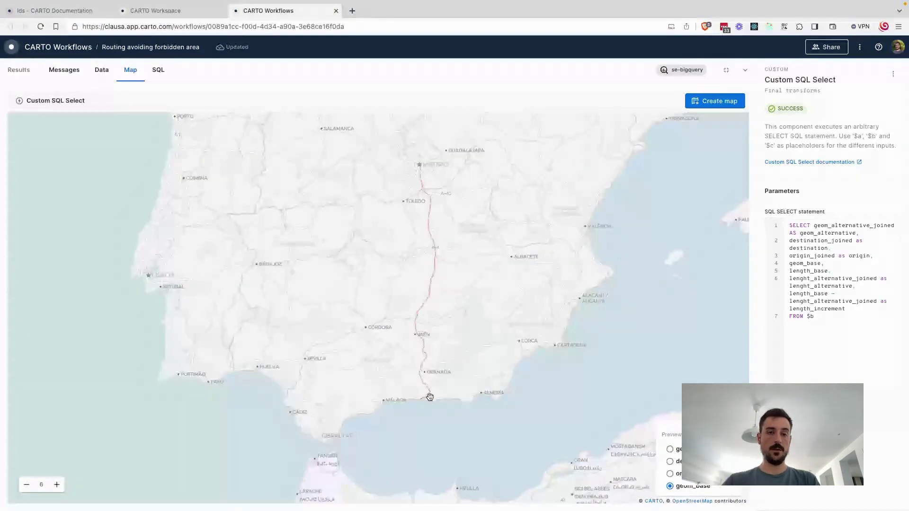
scroll(430, 397, "down", 2)
left_click(745, 72)
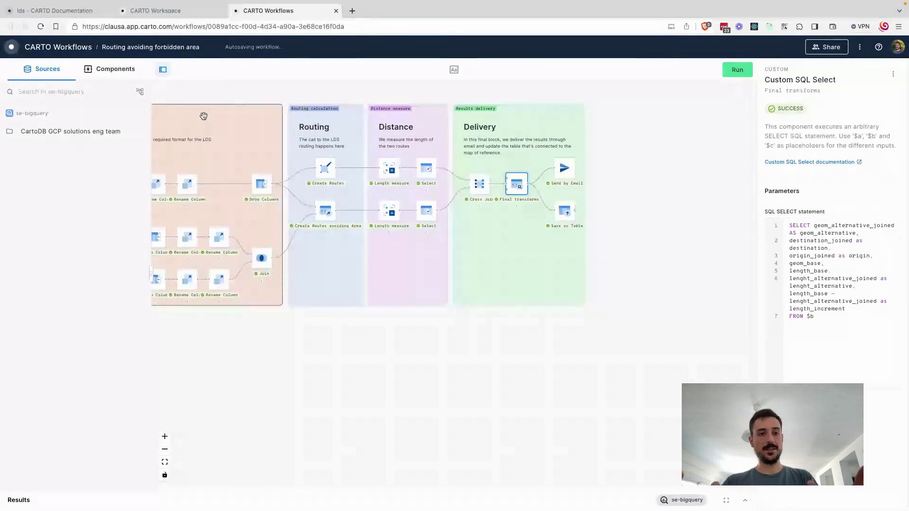
scroll(484, 312, "left", 3)
key("ctrl+Right")
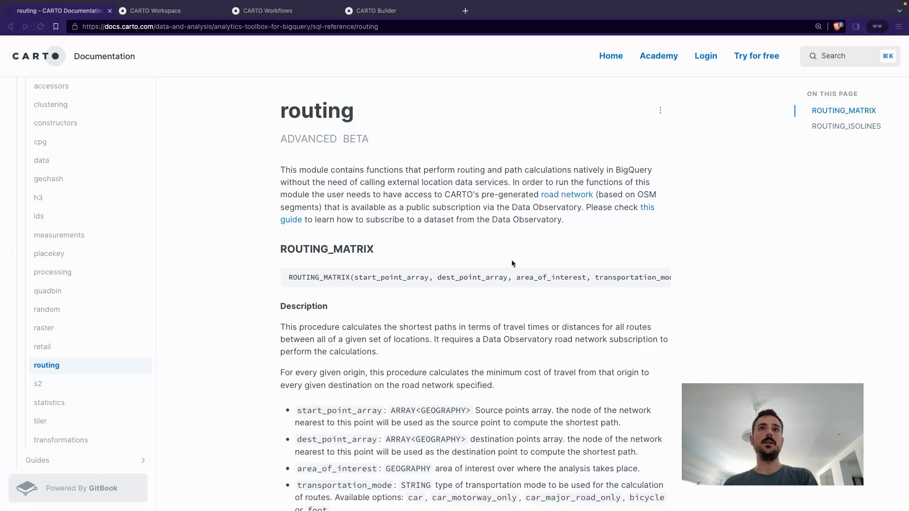
left_click(496, 184)
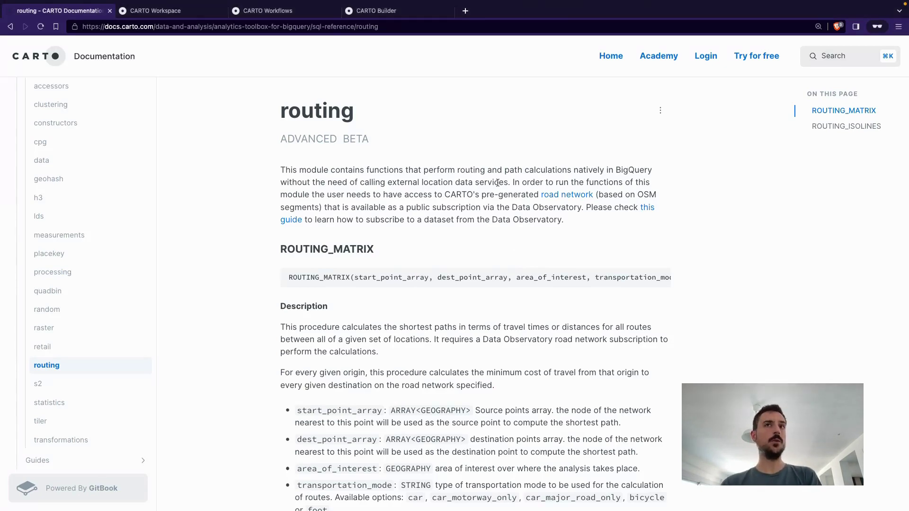
left_click_drag(434, 191, 524, 175)
left_click(468, 190)
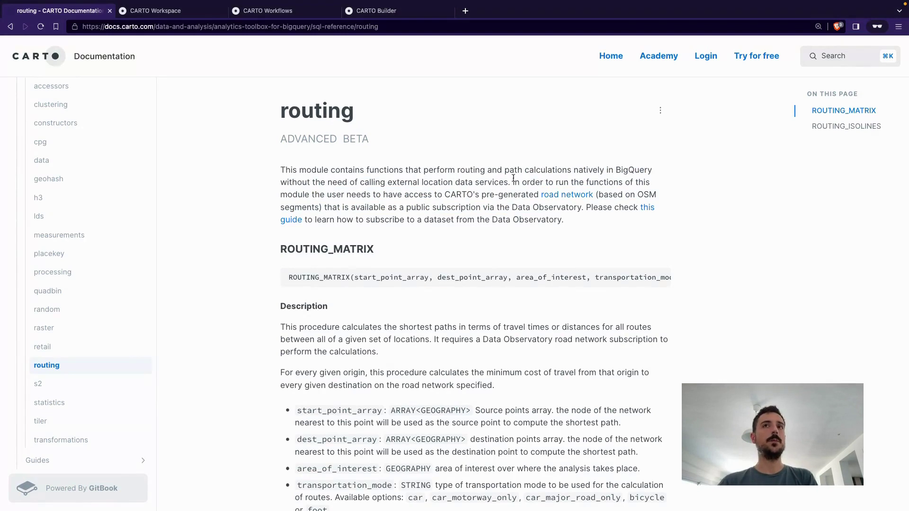
left_click_drag(482, 196, 583, 215)
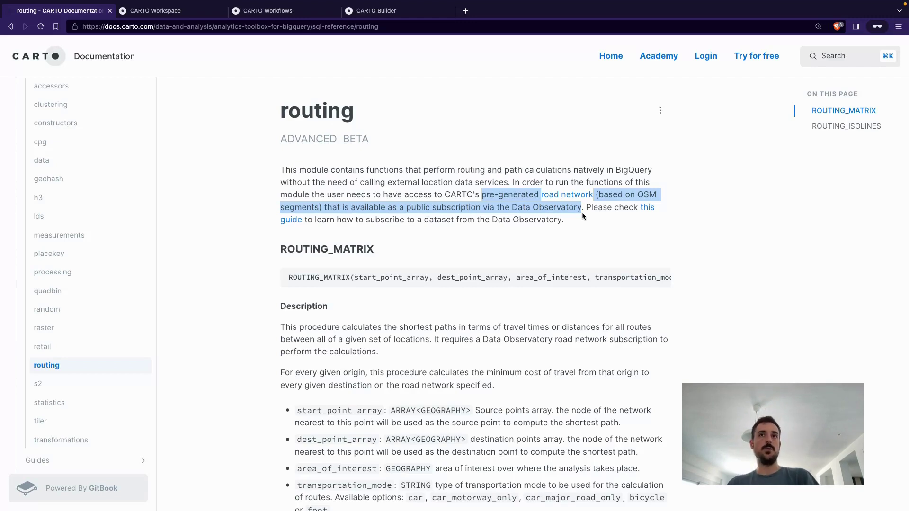
left_click(537, 224)
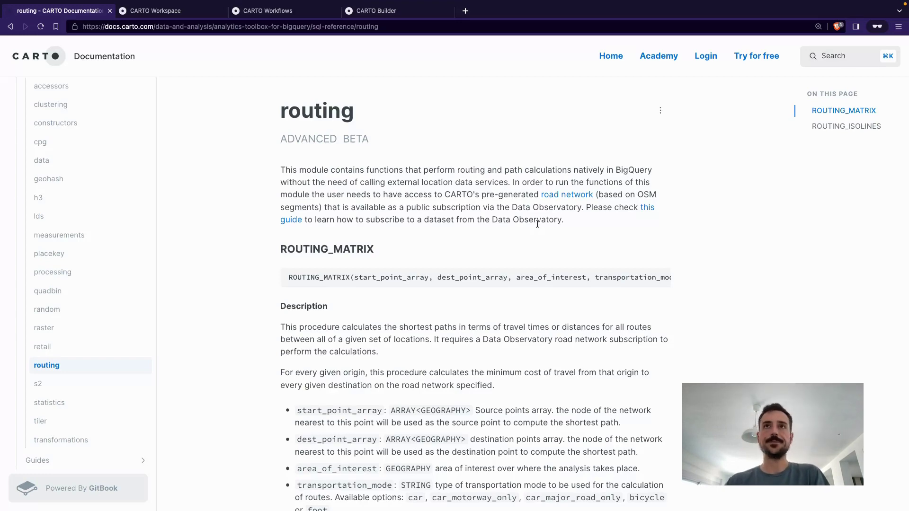
Read the ROUTING_MATRIX parameters, highlighting start, destination and area_of_interest.
scroll(537, 224, "down", 3)
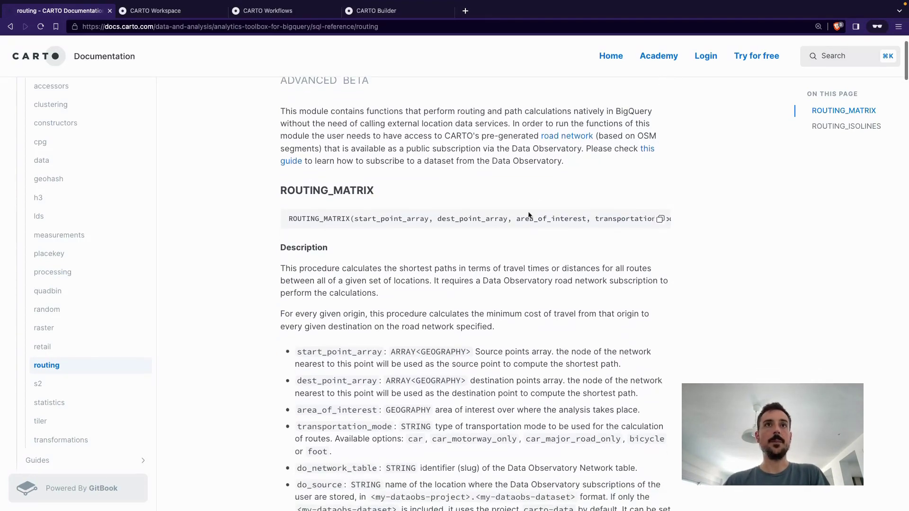
scroll(529, 199, "down", 6)
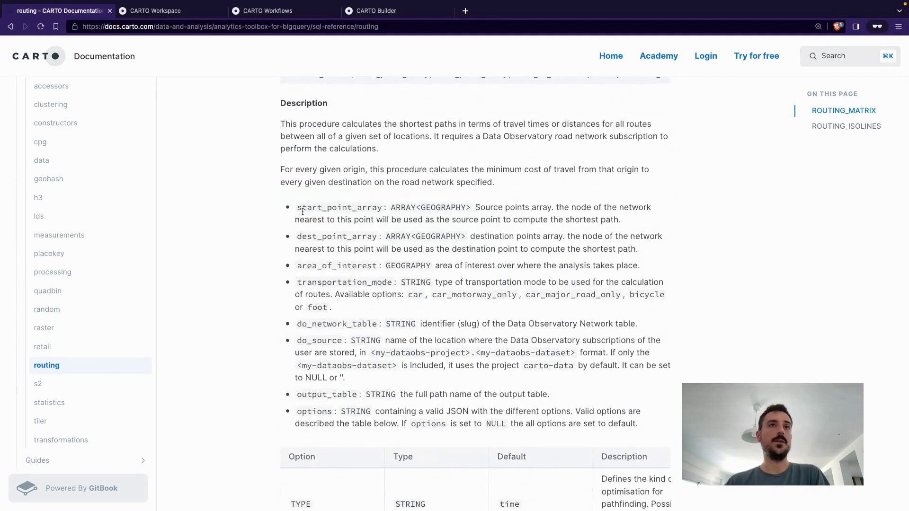
left_click_drag(303, 212, 473, 341)
scroll(474, 341, "down", 1)
left_click(356, 219)
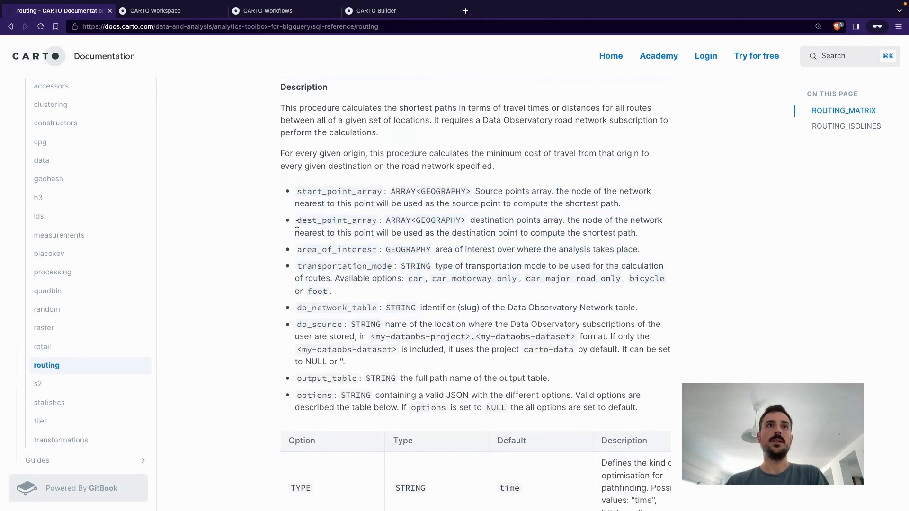
left_click_drag(298, 224, 509, 224)
scroll(407, 255, "up", 5)
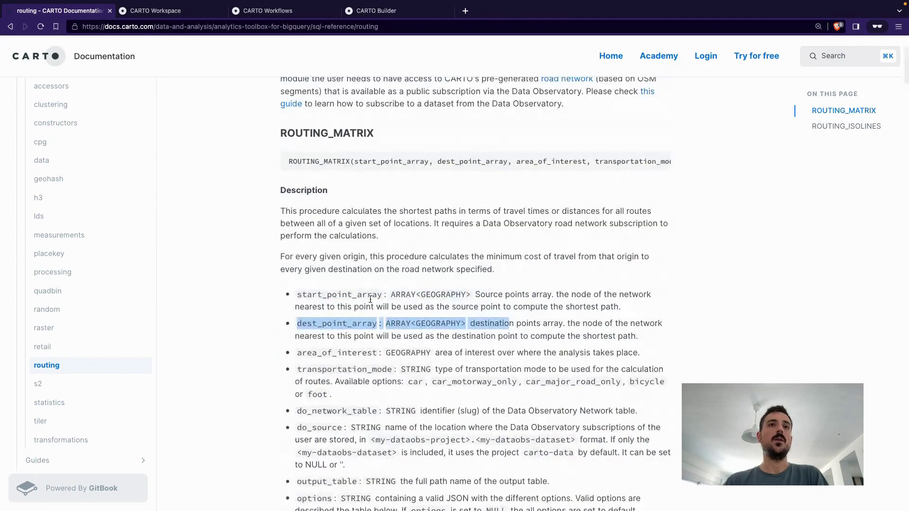
left_click(318, 295)
left_click_drag(311, 295, 376, 353)
scroll(376, 352, "down", 1)
left_click(368, 303)
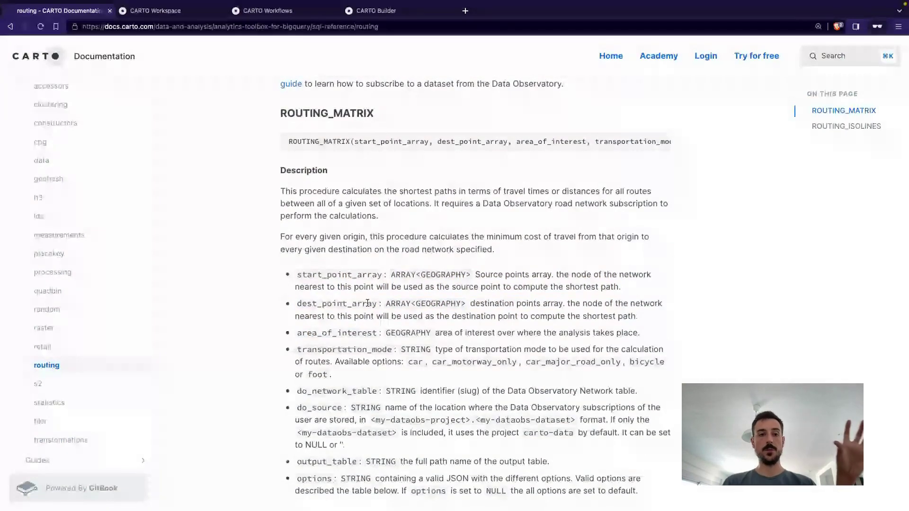
Read the options table, highlighting the do_network_table description and its Data Observatory mention.
scroll(381, 335, "down", 1)
scroll(381, 336, "down", 2)
left_click_drag(296, 254, 614, 266)
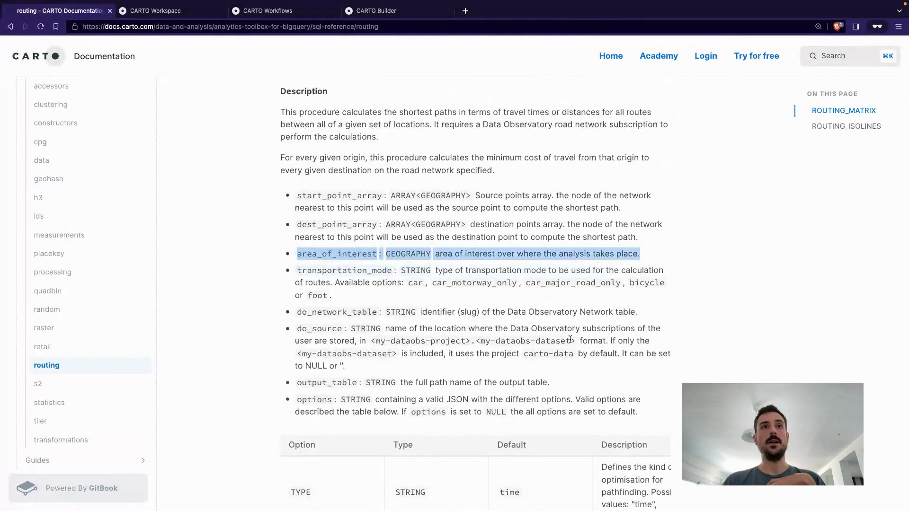
scroll(571, 340, "down", 2)
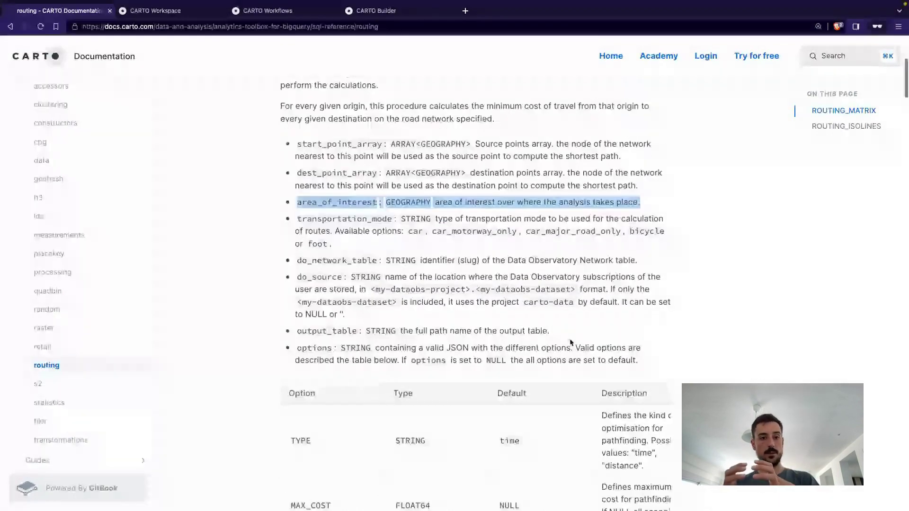
scroll(571, 342, "down", 3)
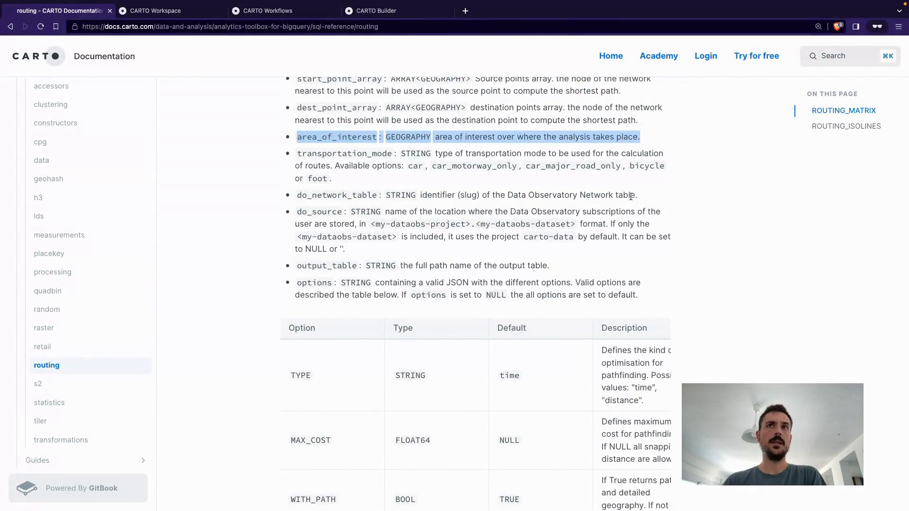
left_click_drag(635, 196, 444, 190)
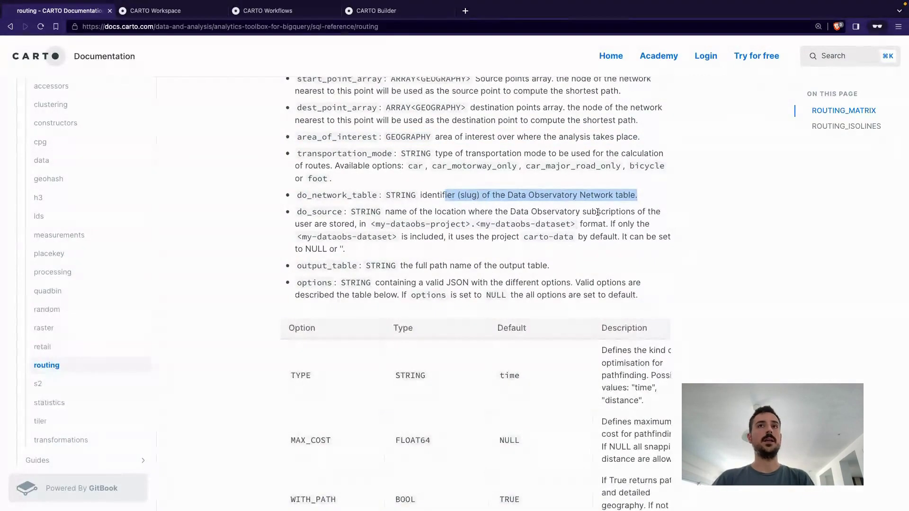
scroll(569, 212, "down", 1)
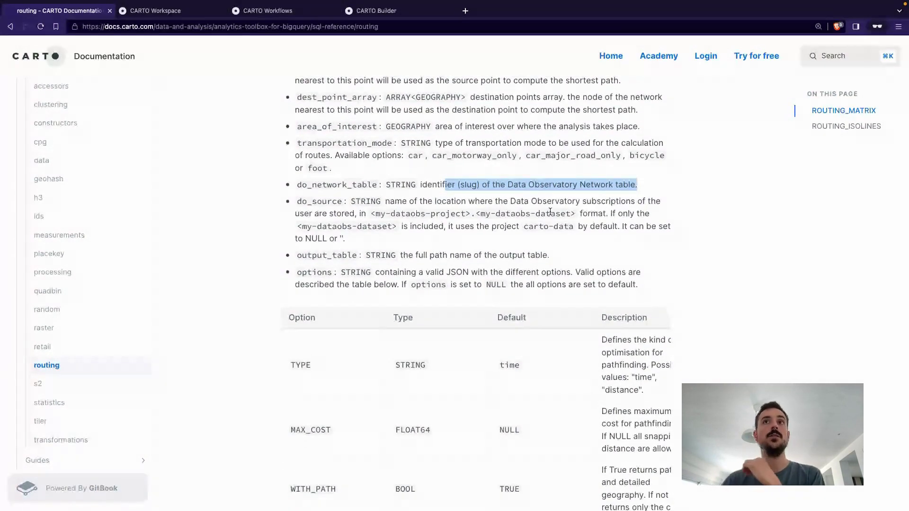
left_click(508, 187)
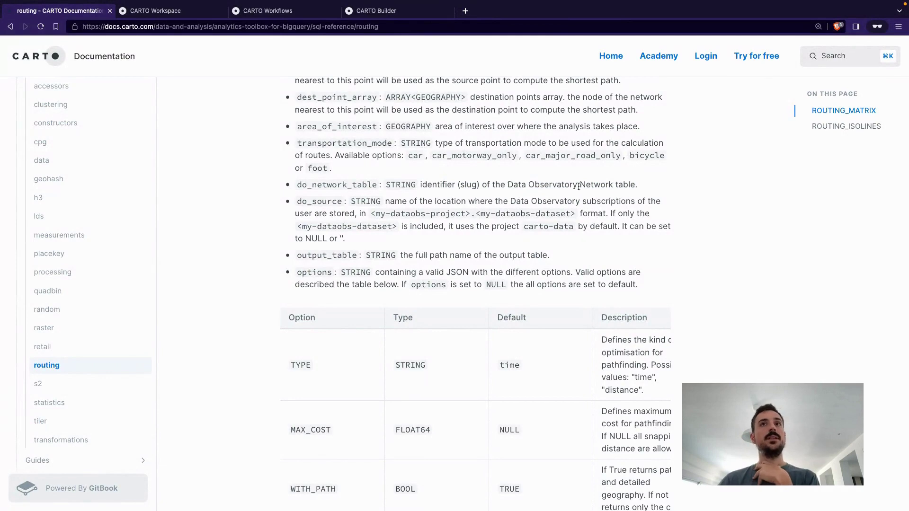
left_click_drag(577, 184, 478, 184)
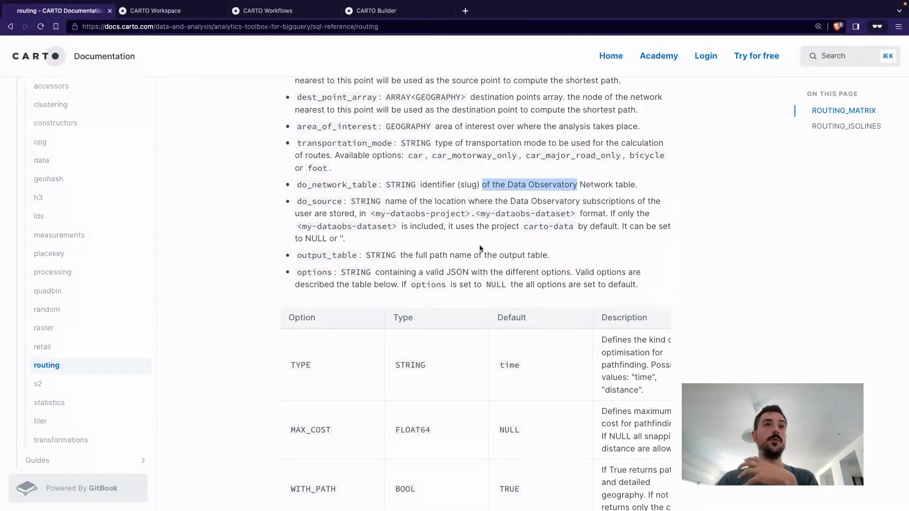
Scroll through the Return type columns and jump to the ROUTING_ISOLINES section.
scroll(507, 237, "down", 1)
scroll(534, 228, "down", 1)
scroll(534, 228, "down", 1)
scroll(637, 188, "down", 2)
scroll(636, 189, "down", 3)
scroll(639, 180, "up", 1)
scroll(545, 387, "down", 1)
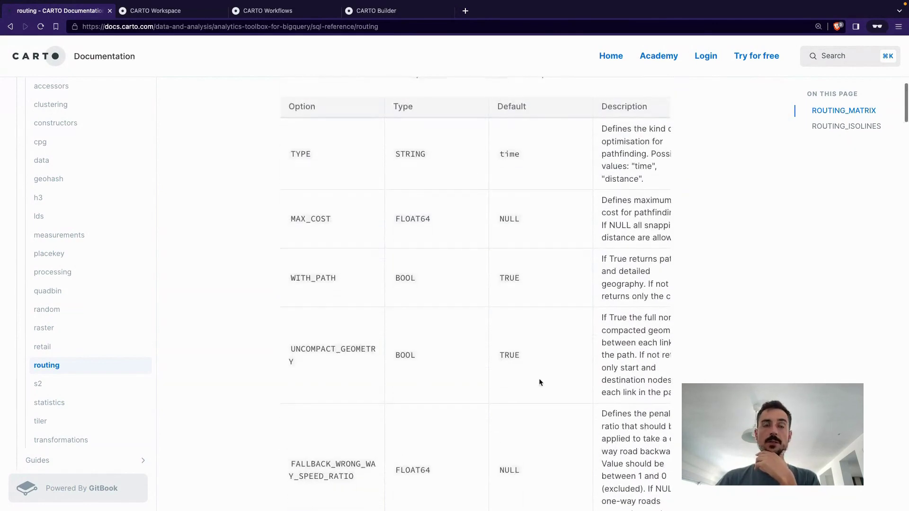
scroll(491, 396, "down", 3)
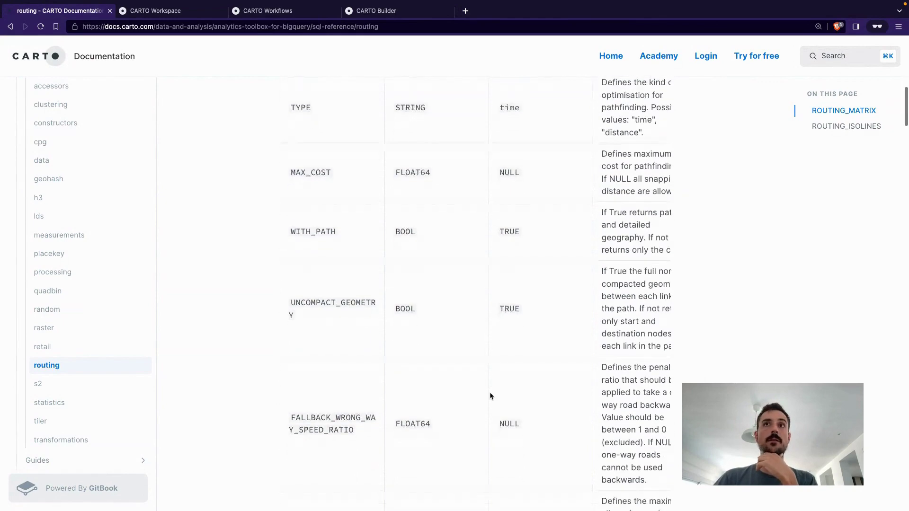
scroll(489, 396, "down", 8)
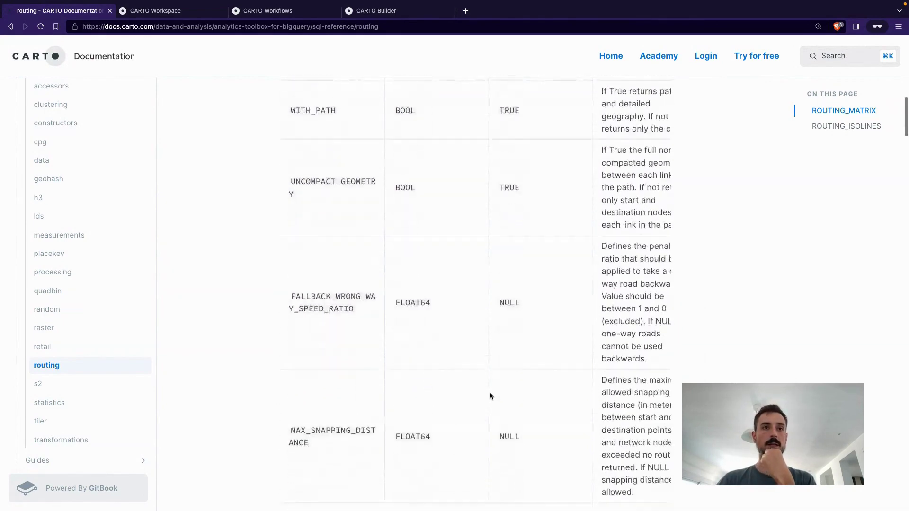
scroll(490, 393, "down", 3)
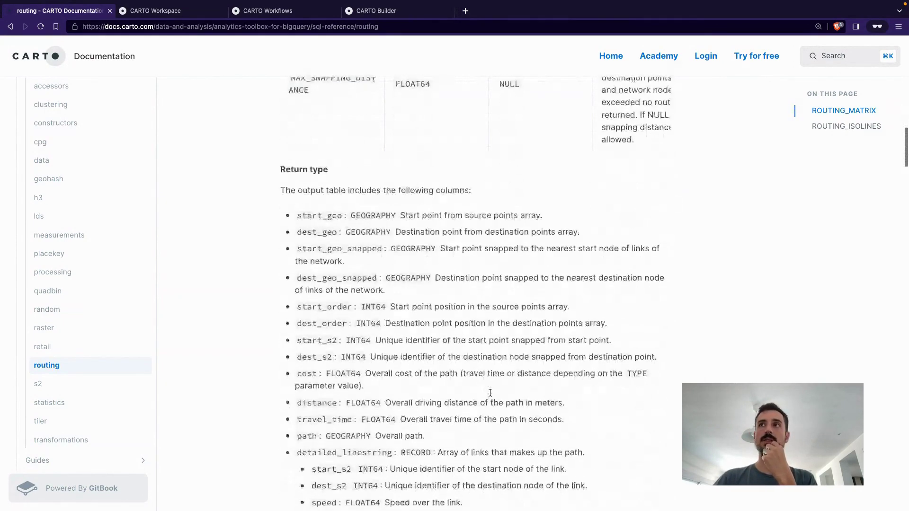
scroll(609, 229, "up", 10)
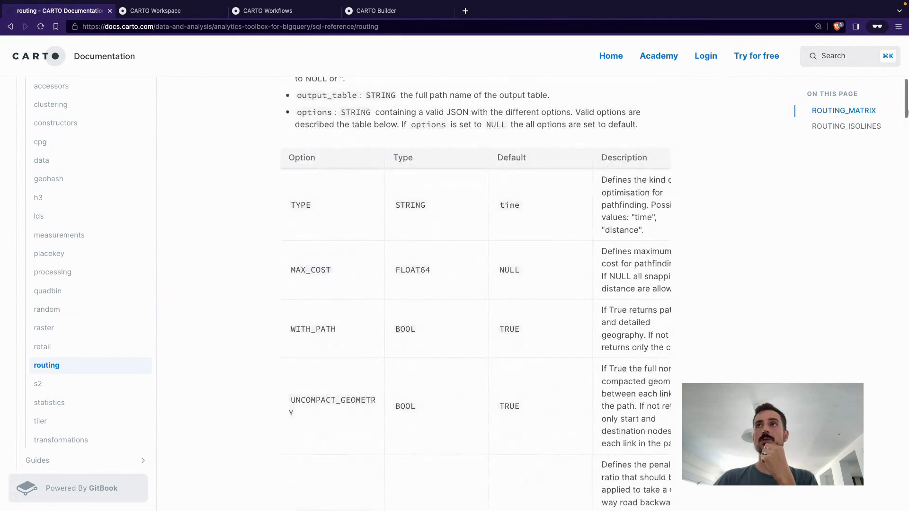
left_click(839, 125)
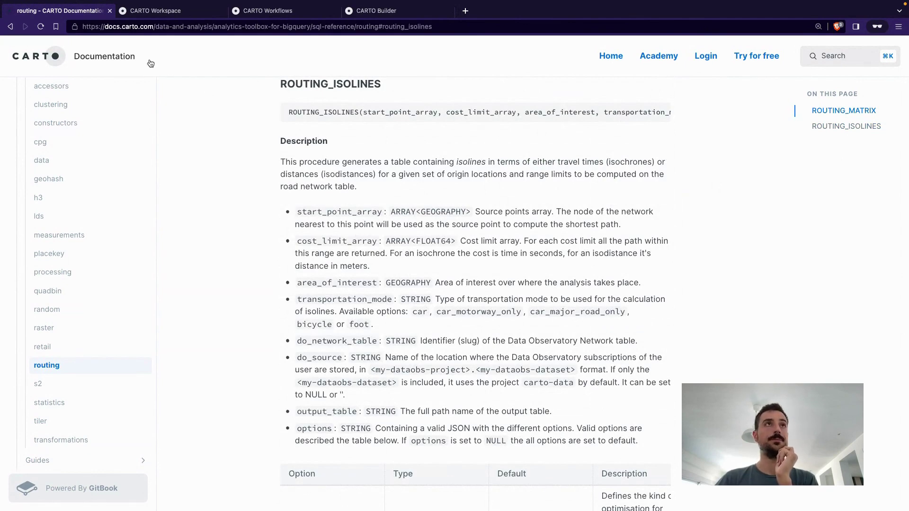
View the Road Network dataset's rows and map, then reopen the Origin / Destination Routing workflow.
left_click(178, 12)
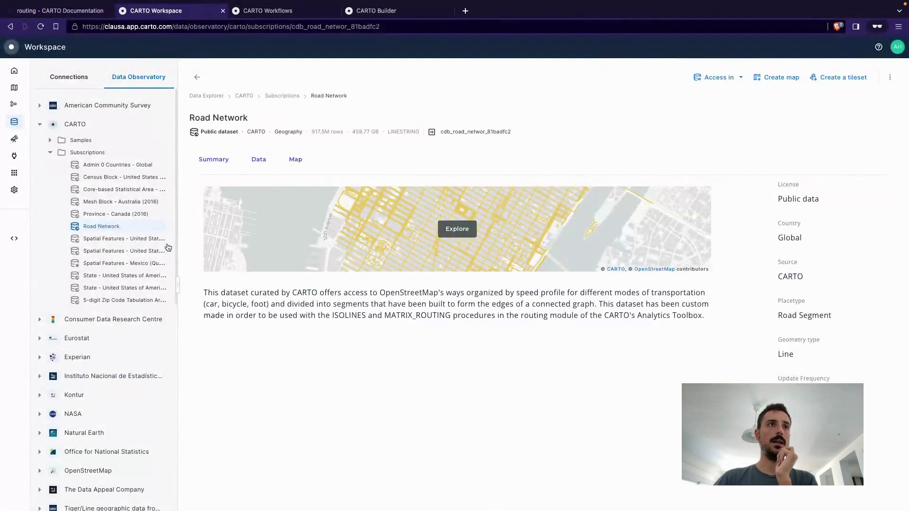
left_click_drag(175, 290, 272, 291)
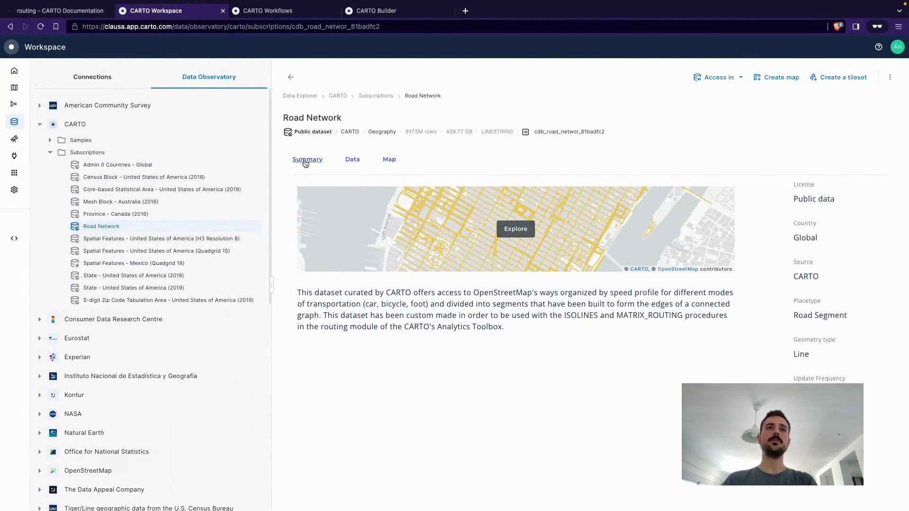
left_click(353, 160)
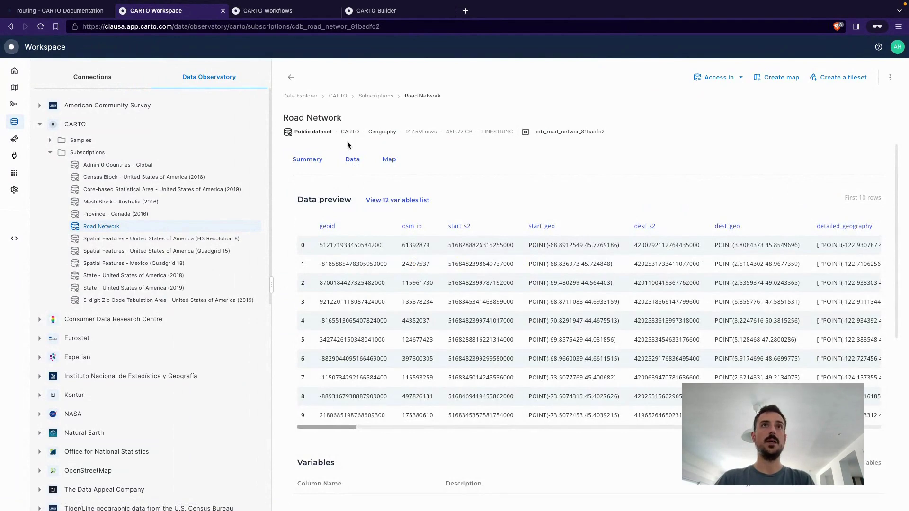
left_click(388, 161)
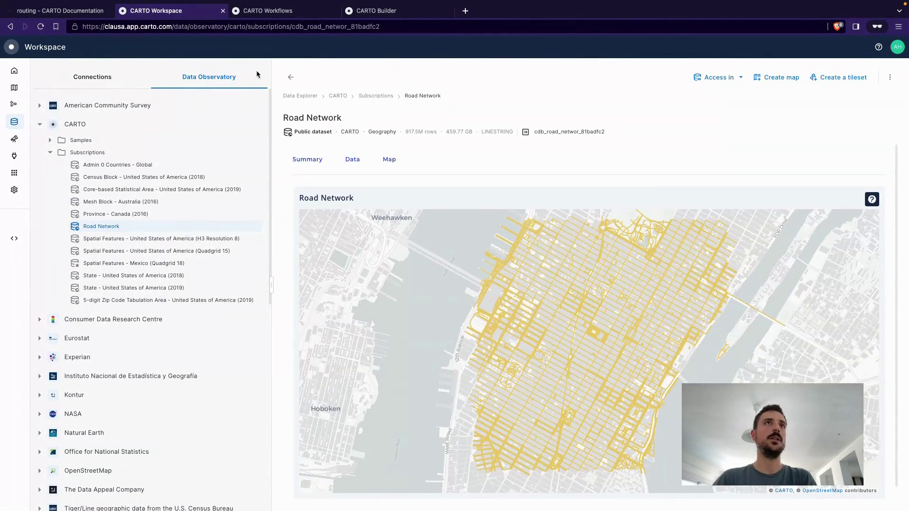
left_click(281, 14)
scroll(211, 245, "down", 3)
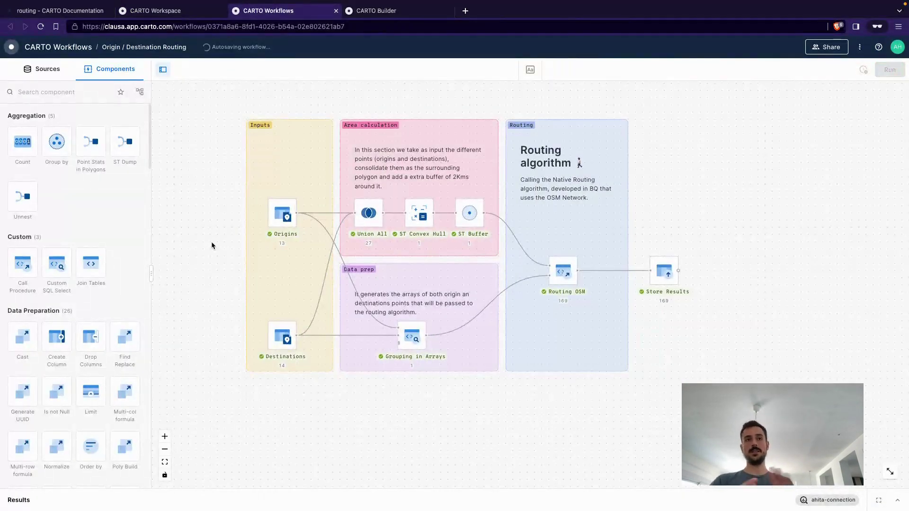
Inspect the Origins input's GeoJSON points across San Francisco on the Draw features map.
left_click(275, 216)
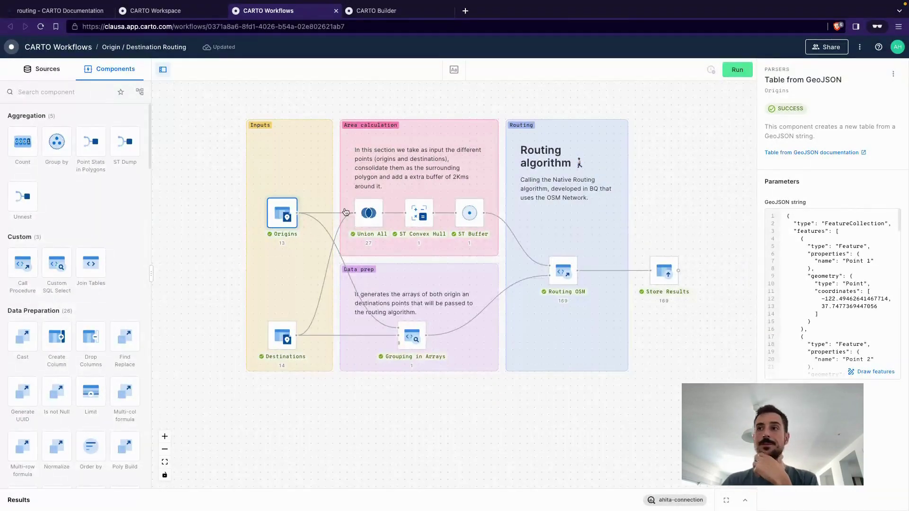
left_click(876, 372)
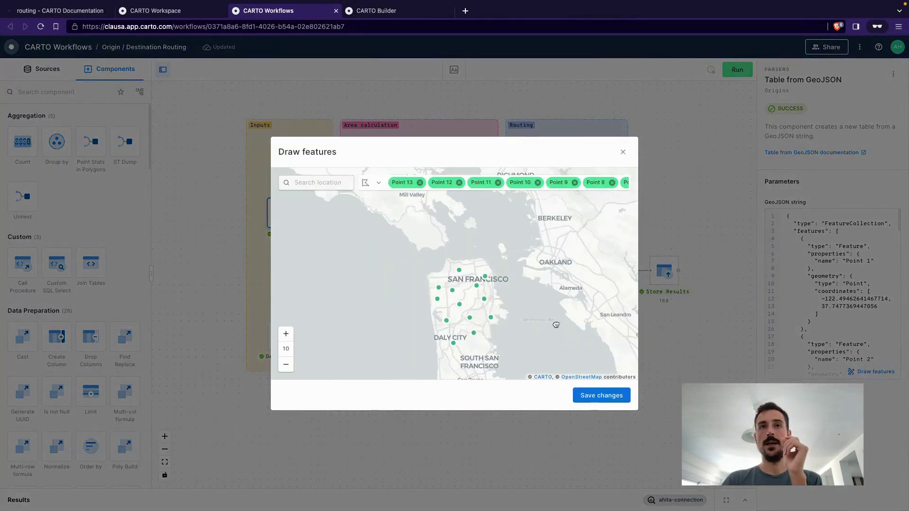
scroll(553, 317, "up", 2)
left_click_drag(471, 253, 463, 224)
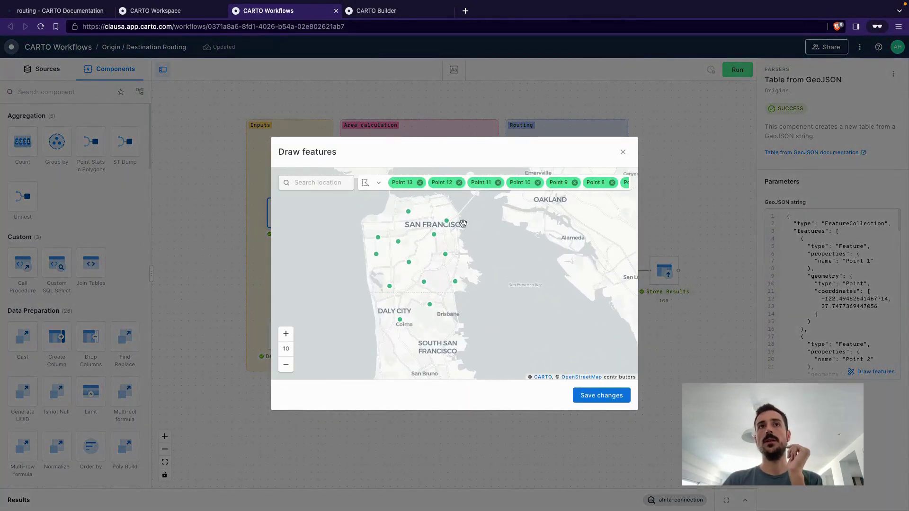
left_click(624, 153)
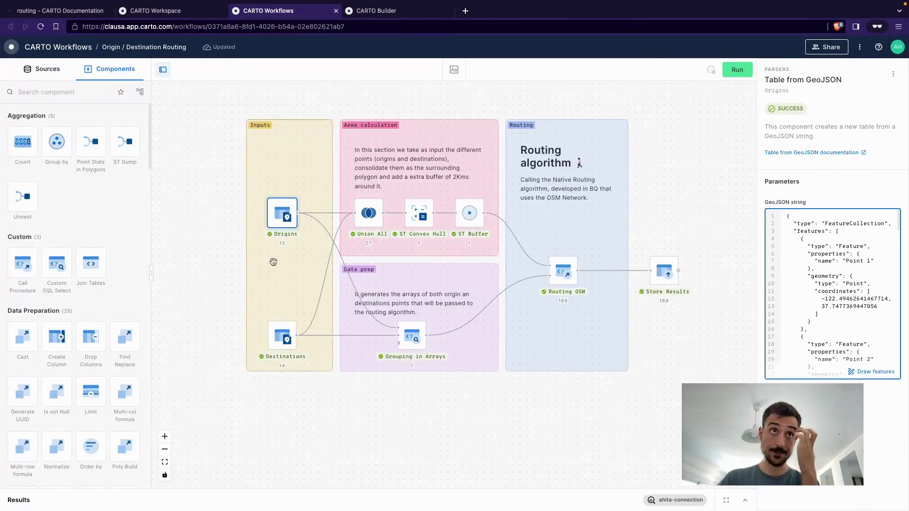
Review the Destinations input's points on its Draw features map.
left_click(278, 338)
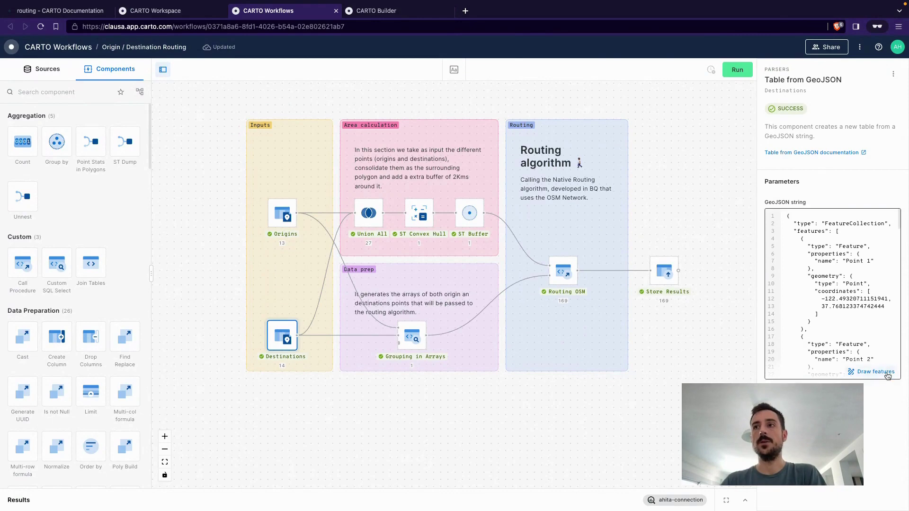
left_click(875, 371)
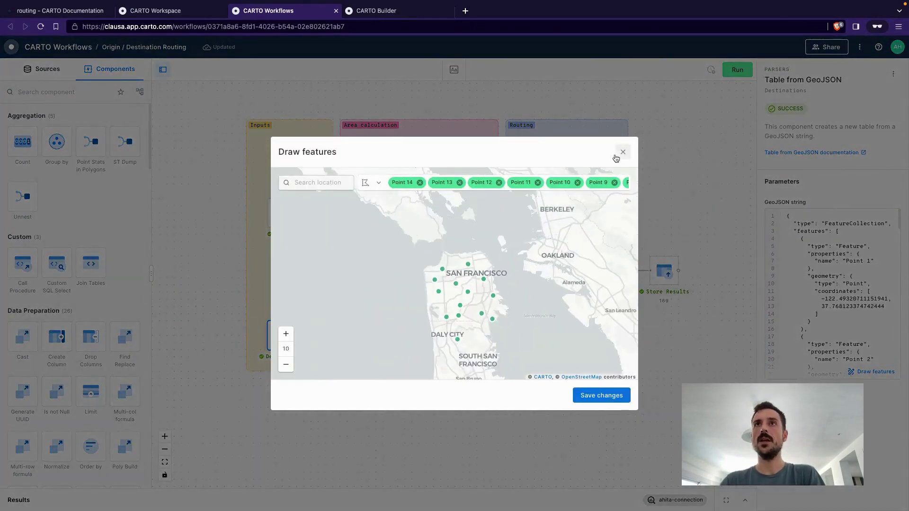
left_click(617, 156)
Show the ST Buffer step's 2000-meter settings with its result previewed on the map.
left_click_drag(707, 158, 647, 160)
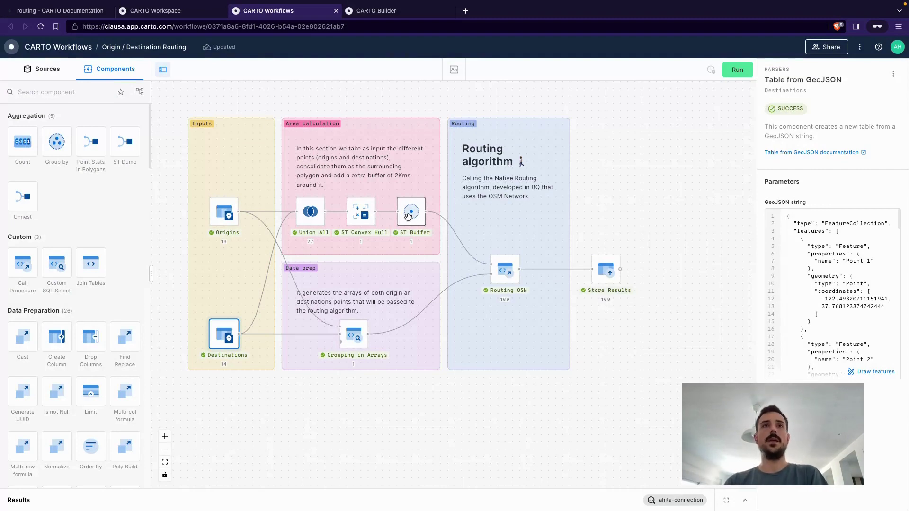
left_click(408, 217)
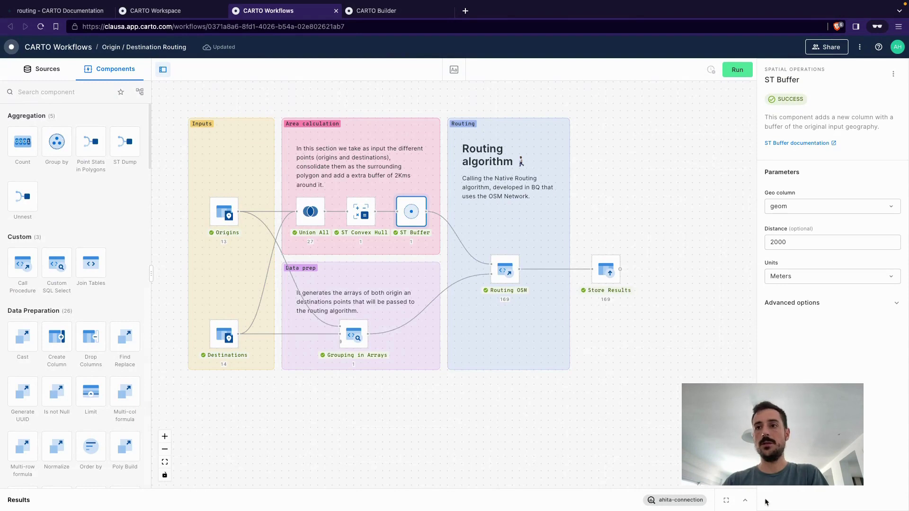
left_click(745, 501)
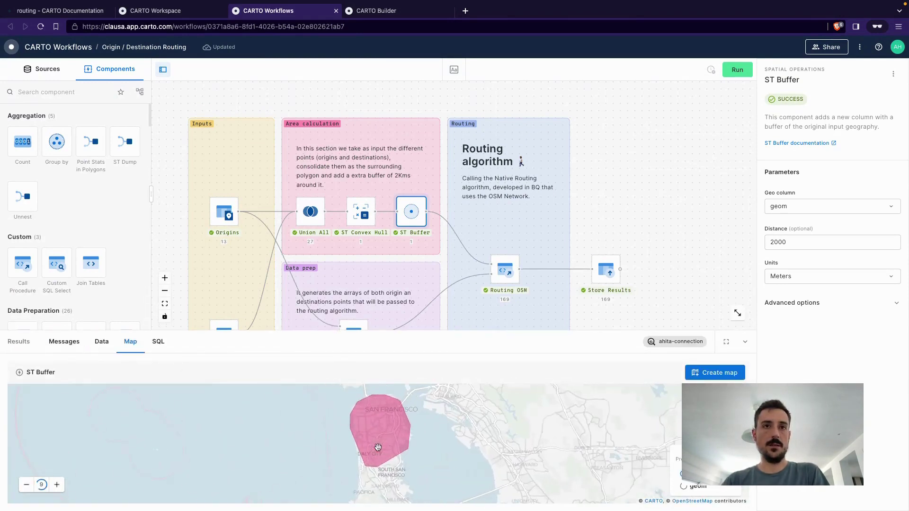
Zoom the ST Buffer map preview to inspect the buffer polygon around San Francisco.
scroll(365, 416, "up", 2)
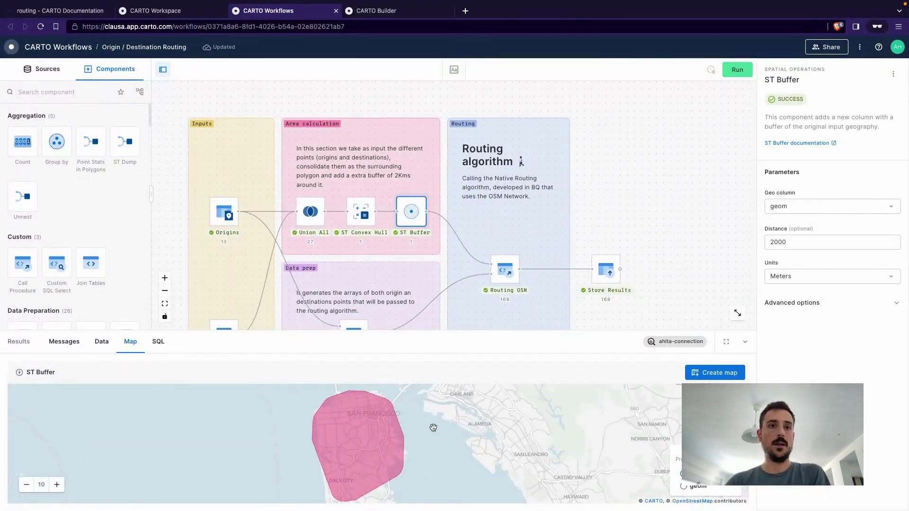
scroll(399, 443, "down", 2)
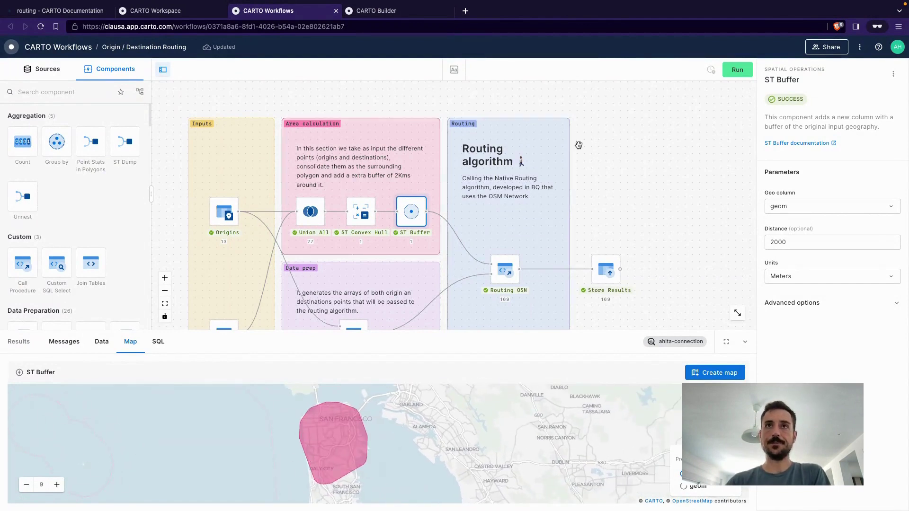
scroll(601, 142, "down", 3)
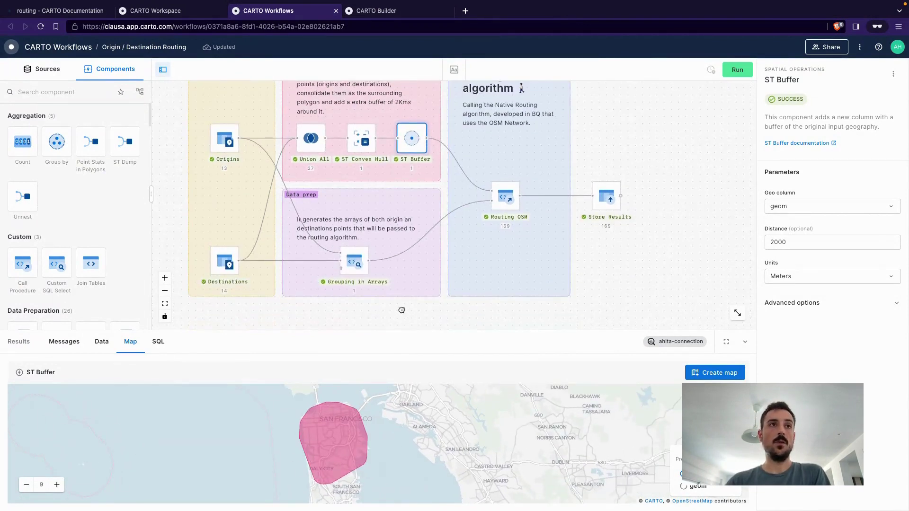
Open the Grouping in Arrays query and highlight its origin and destination array SQL.
scroll(410, 304, "left", 2)
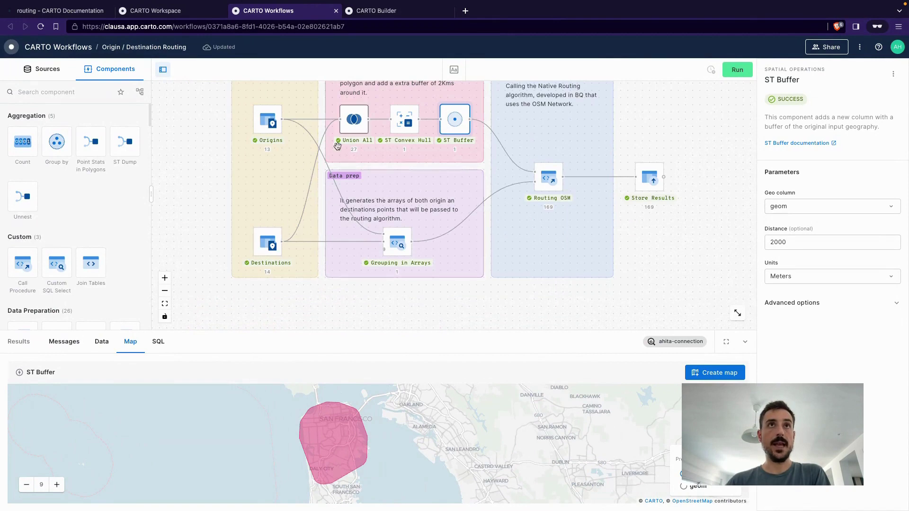
left_click(399, 232)
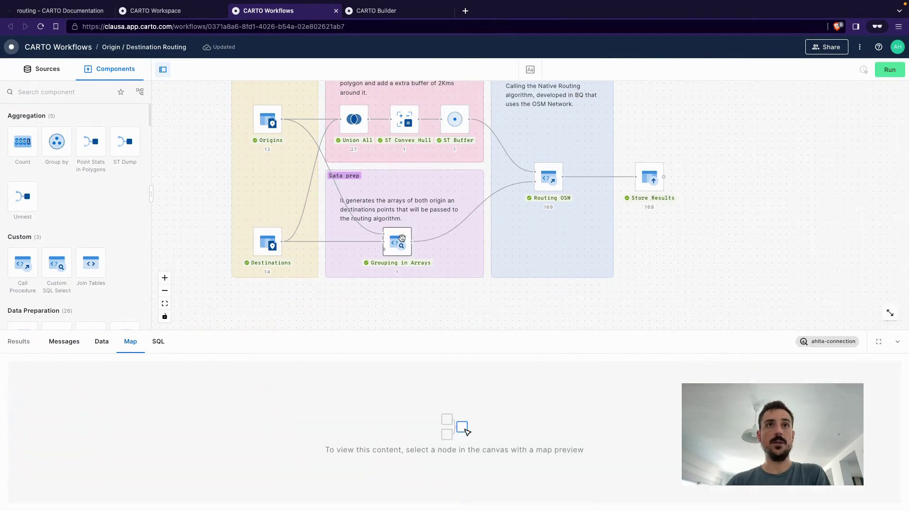
left_click_drag(864, 246, 806, 237)
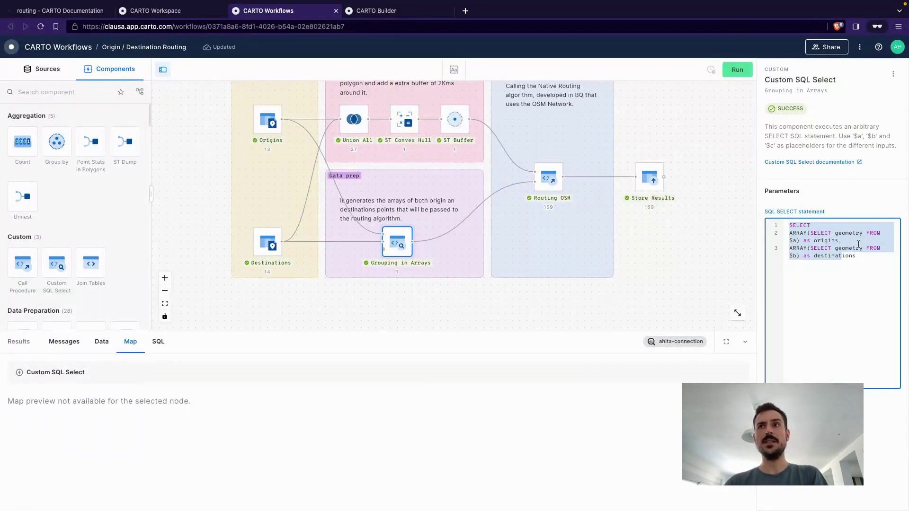
left_click(549, 179)
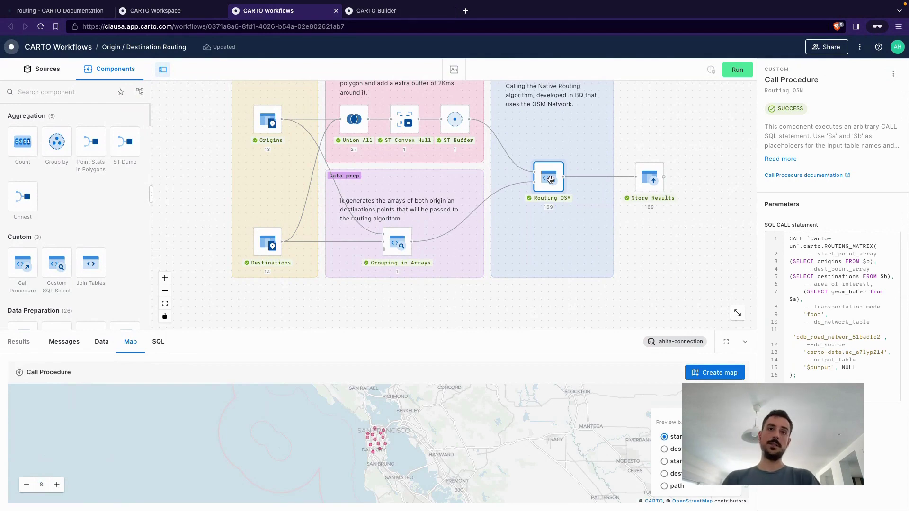
left_click_drag(790, 238, 850, 291)
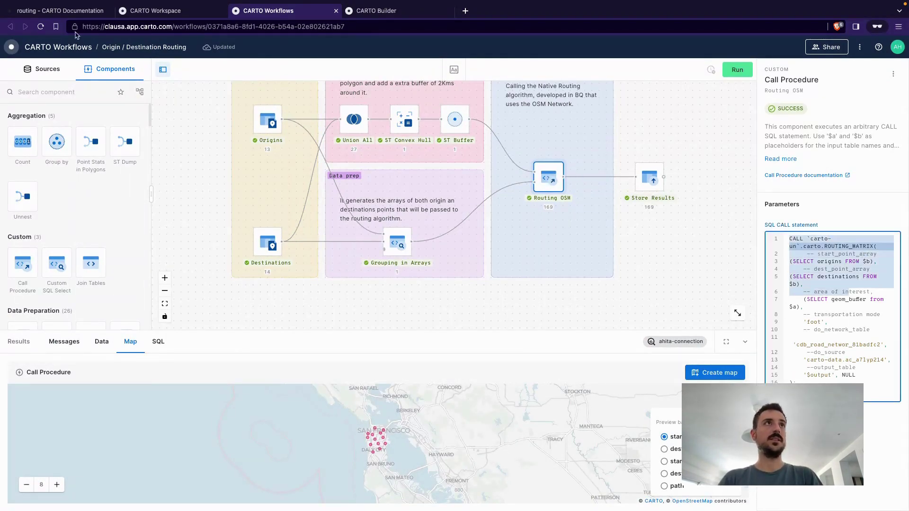
left_click(61, 11)
scroll(406, 261, "up", 15)
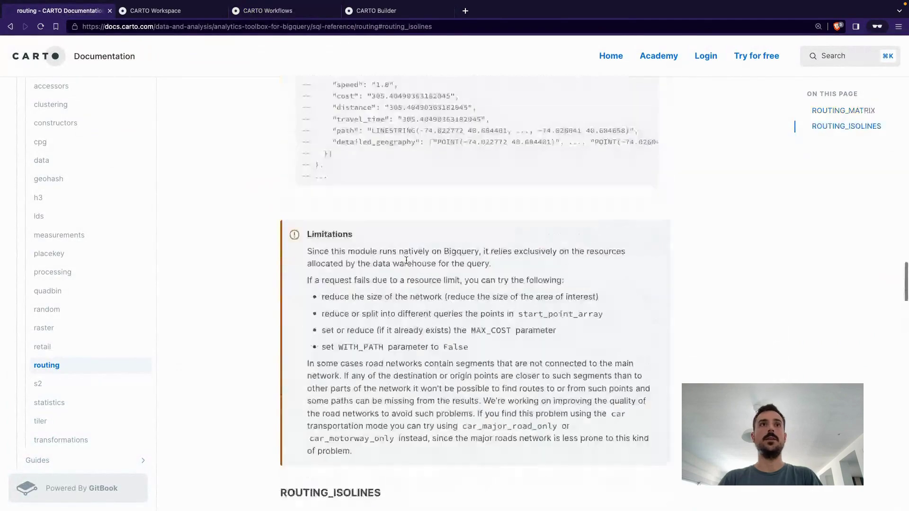
scroll(406, 264, "down", 5)
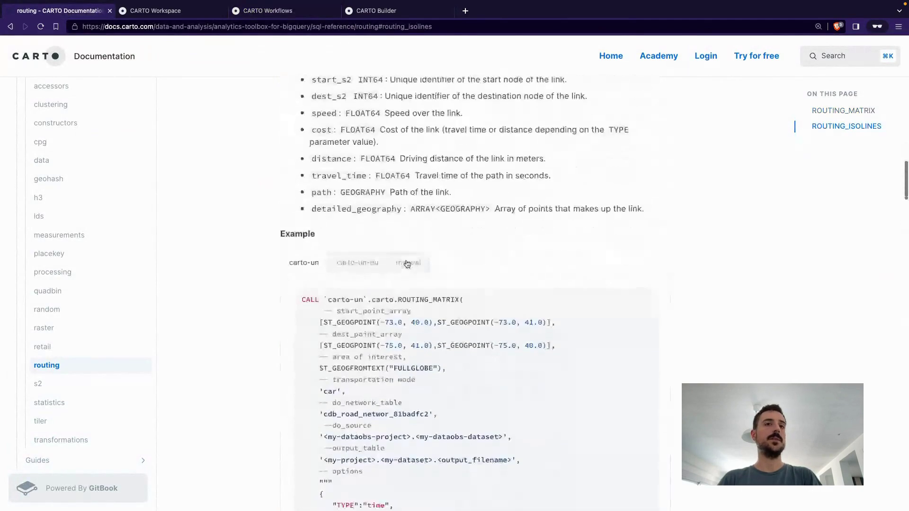
left_click_drag(363, 225, 481, 468)
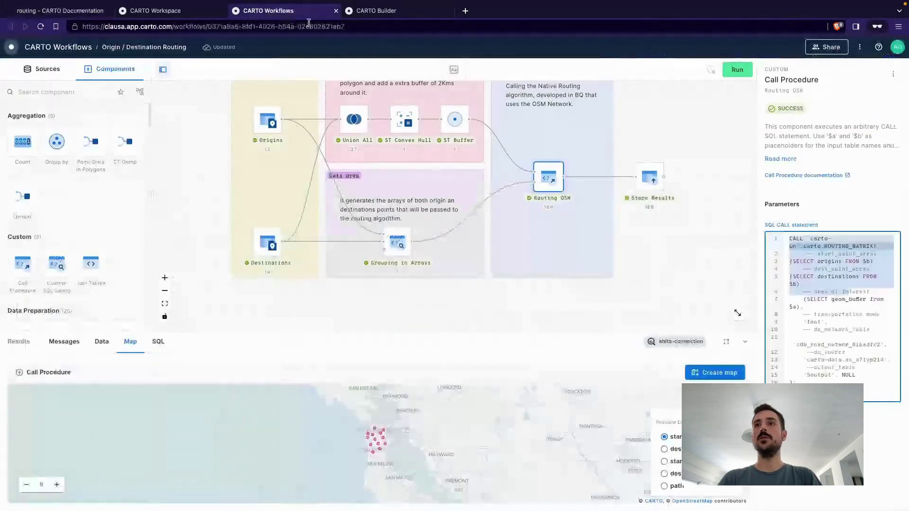
left_click(268, 11)
left_click(855, 361)
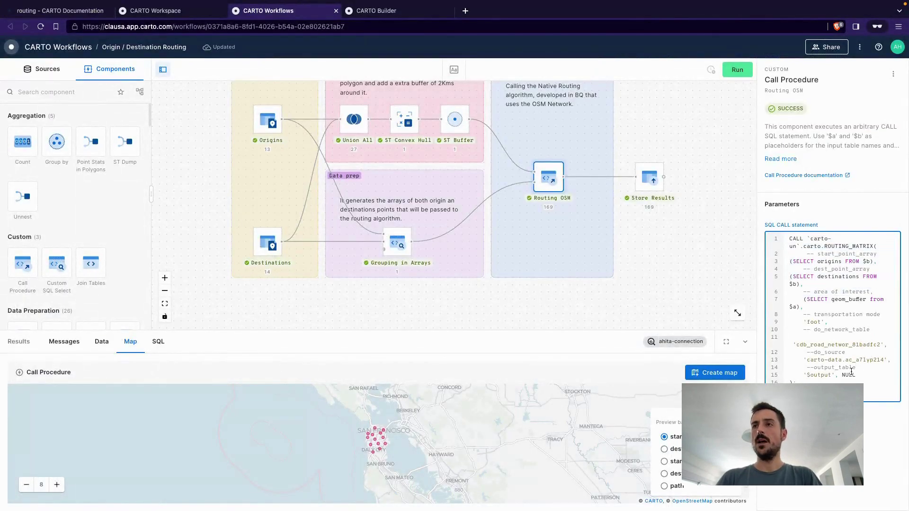
left_click_drag(846, 345, 788, 348)
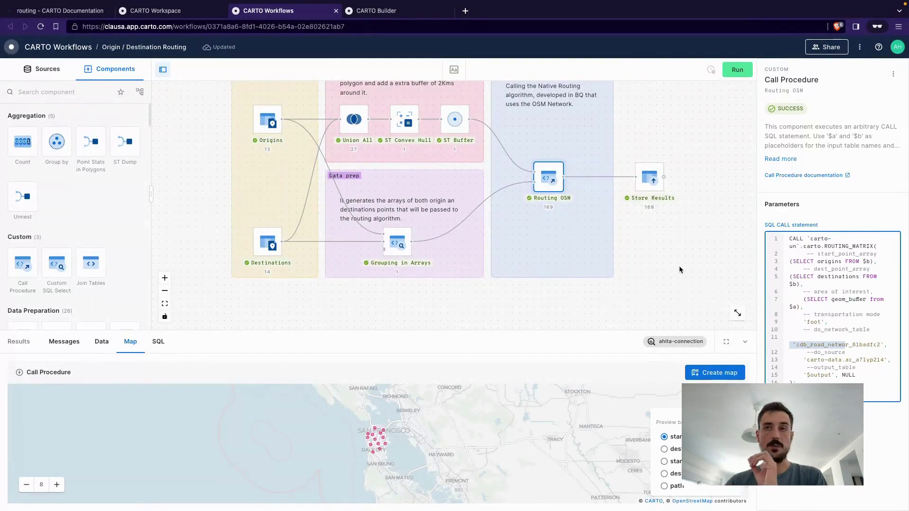
left_click_drag(686, 243, 648, 243)
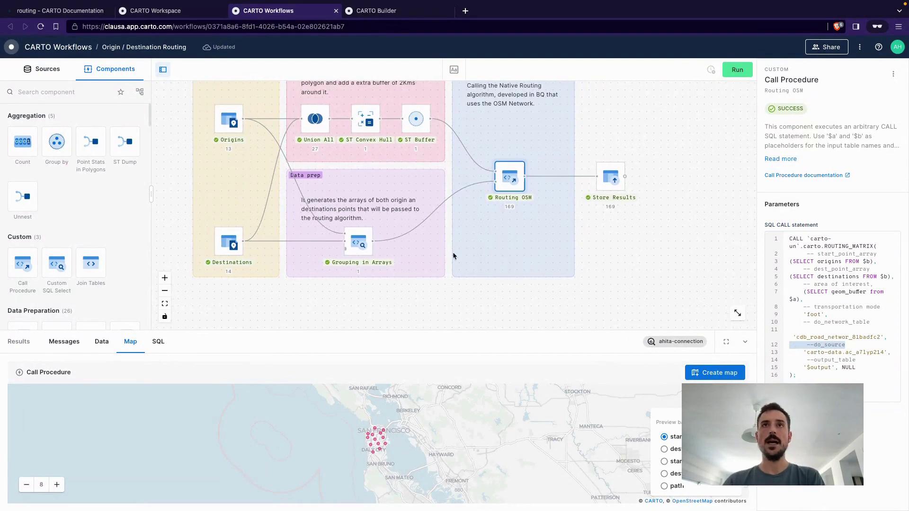
Preview the computed route paths in the maximized Results map panel.
left_click(726, 342)
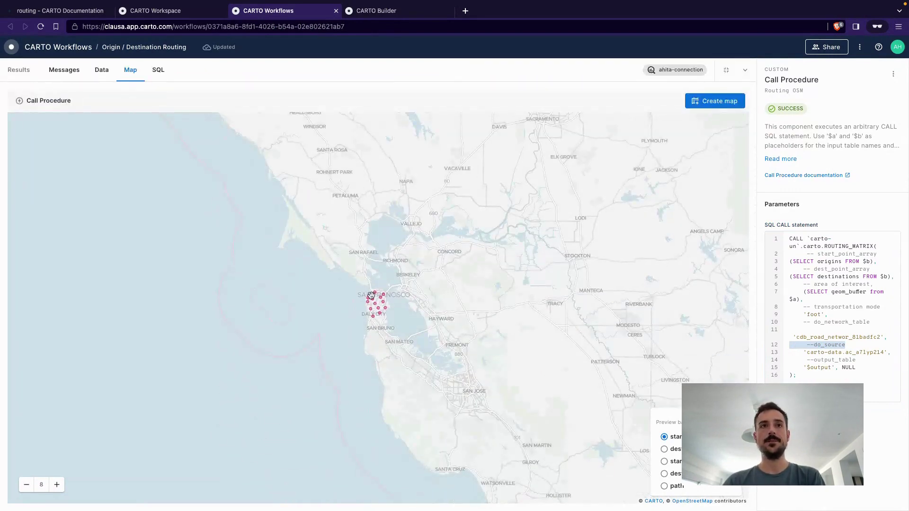
scroll(371, 296, "up", 5)
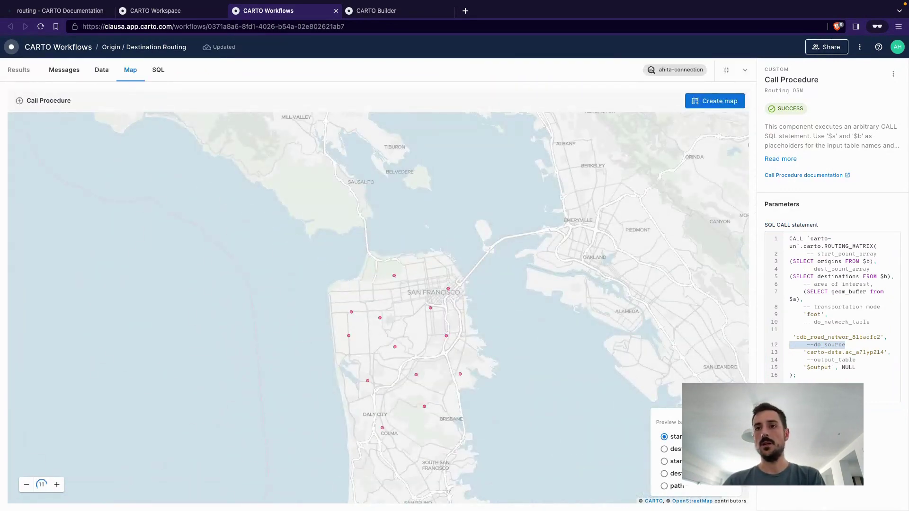
left_click(675, 486)
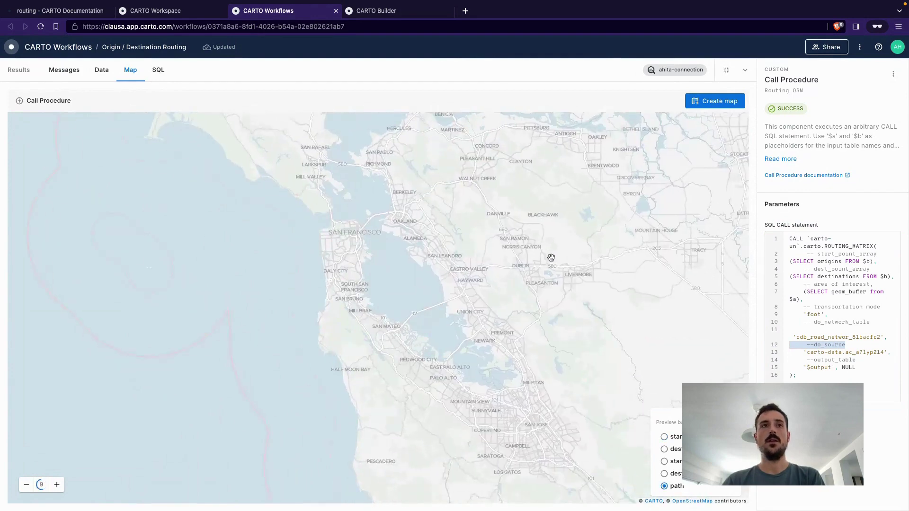
scroll(323, 253, "up", 1)
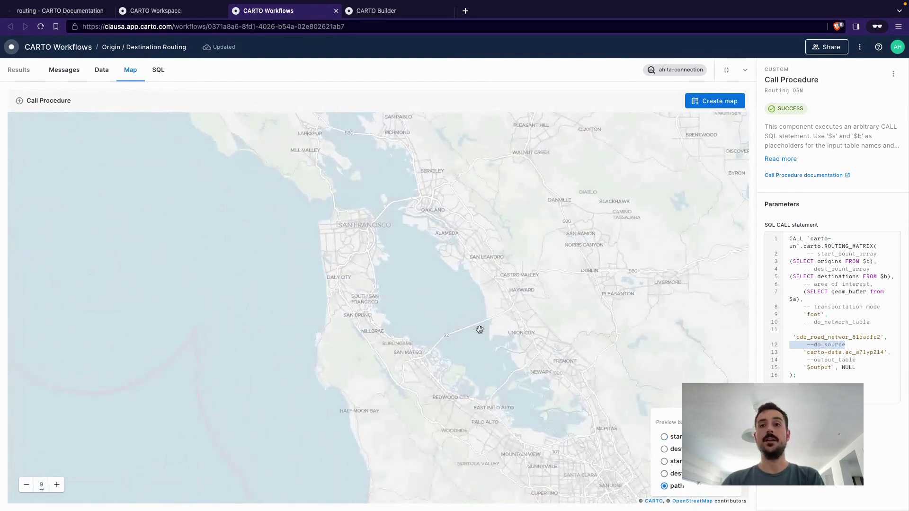
scroll(417, 341, "down", 2)
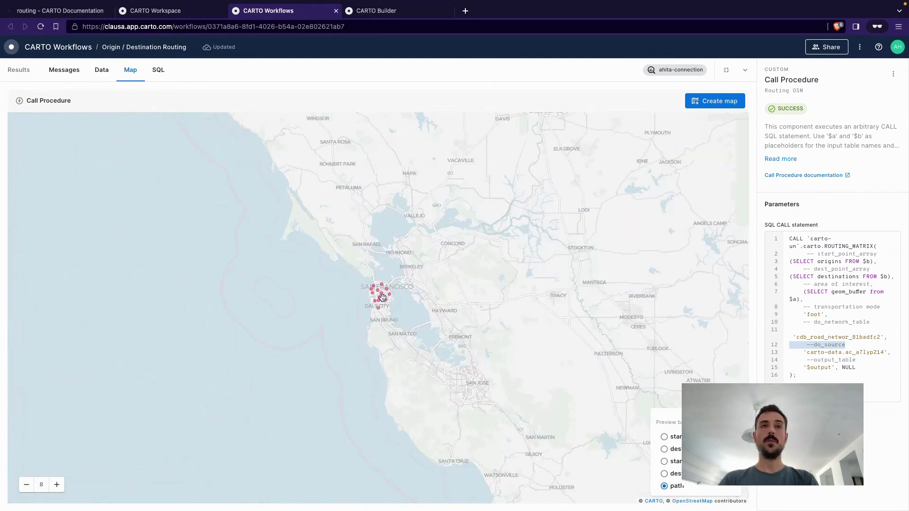
scroll(383, 296, "up", 4)
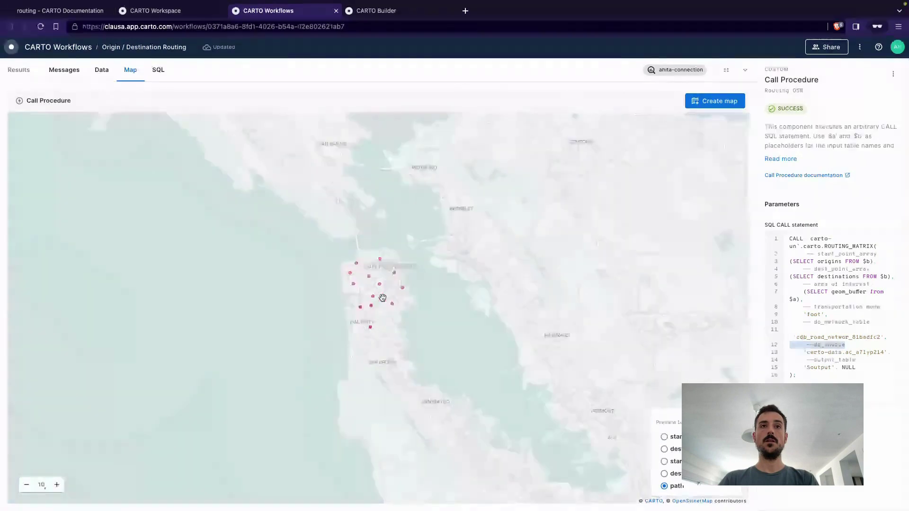
left_click(745, 67)
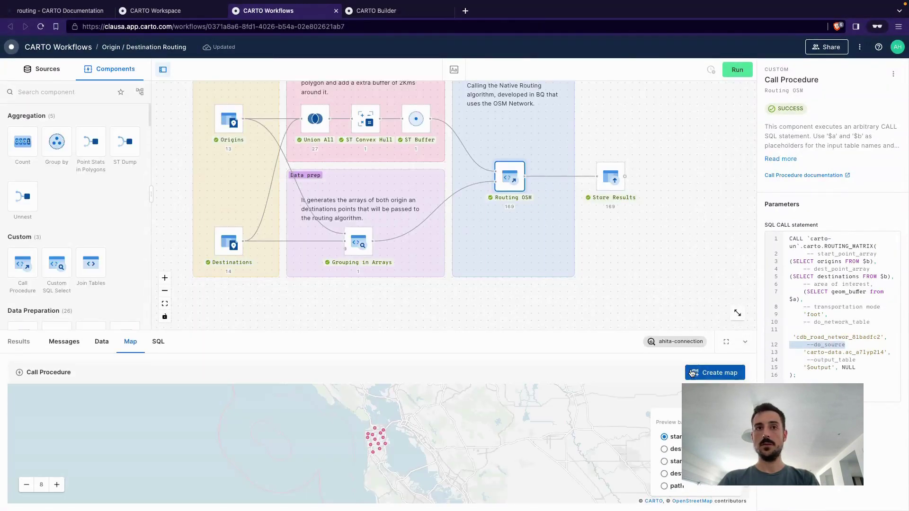
Show route paths in the docked map and check Store Results saves to routing_results.
left_click(664, 486)
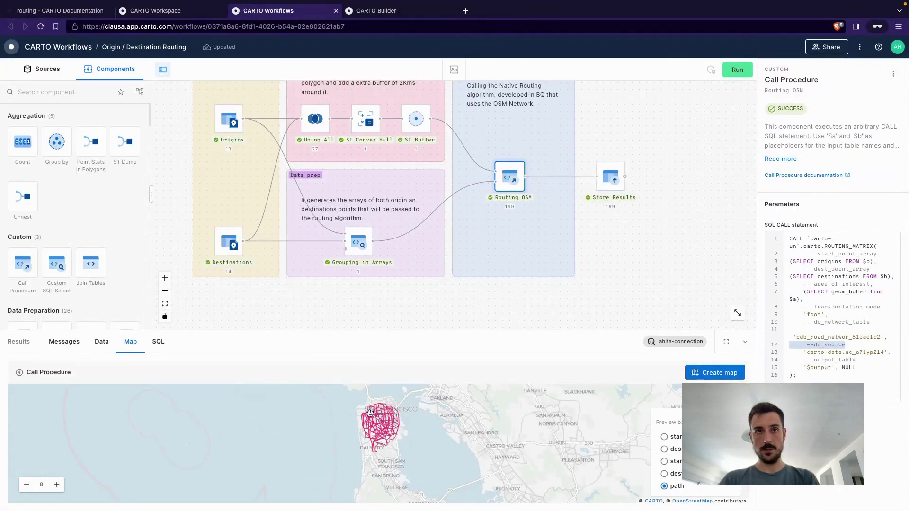
scroll(394, 419, "up", 5)
left_click_drag(525, 415, 486, 405)
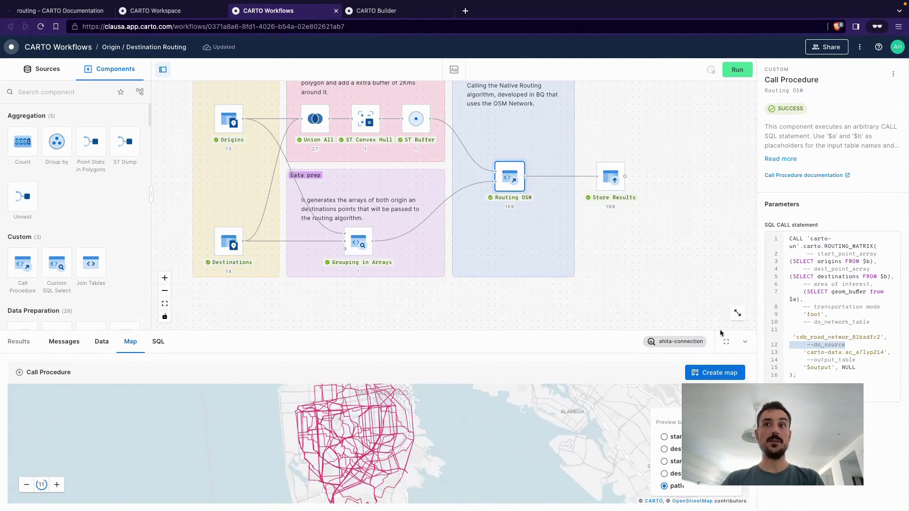
left_click(502, 185)
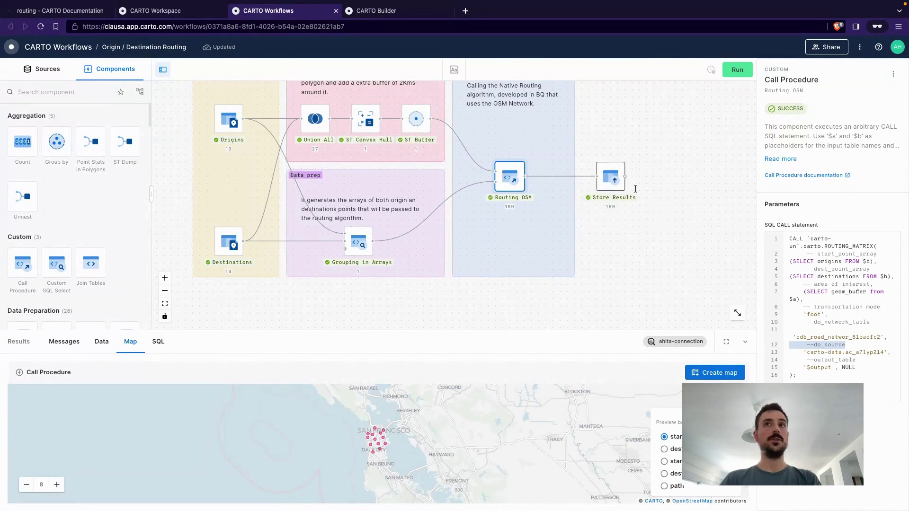
left_click(606, 176)
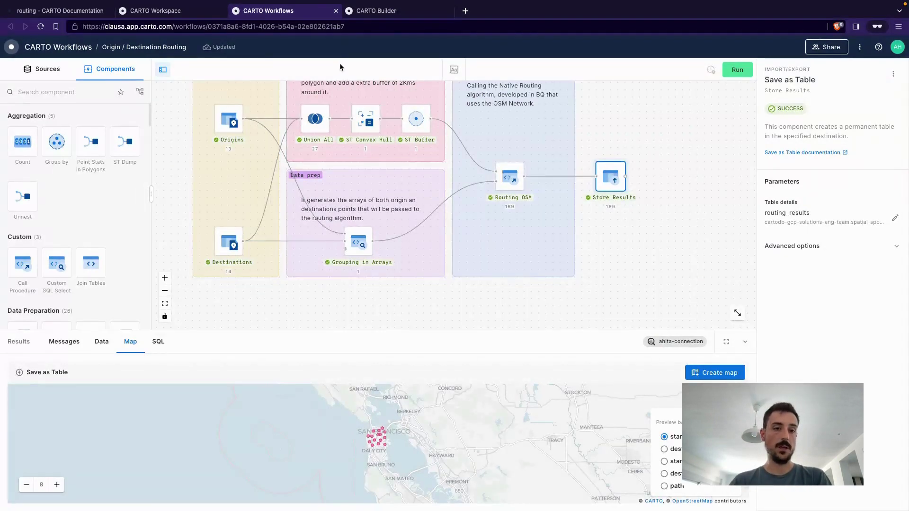
Open the Routing example map in CARTO Builder and frame the San Francisco routes.
left_click(401, 11)
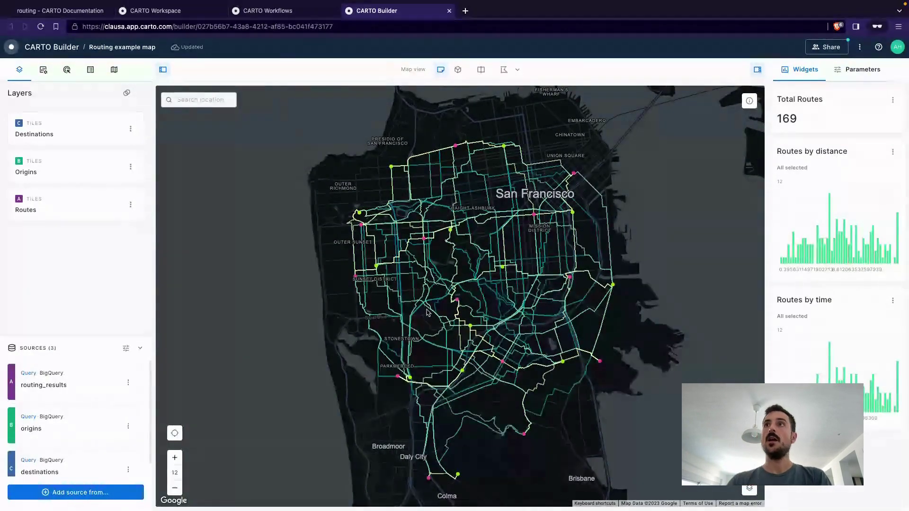
scroll(564, 203, "up", 3)
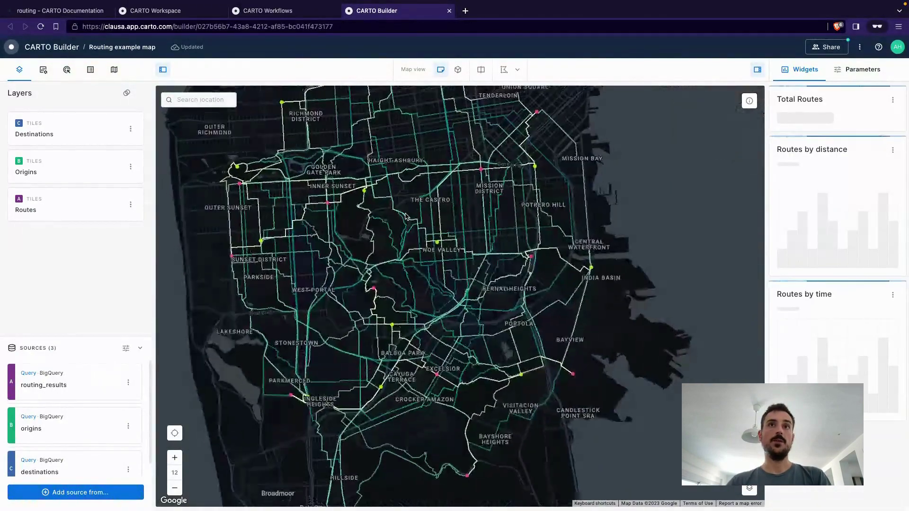
scroll(406, 216, "down", 3)
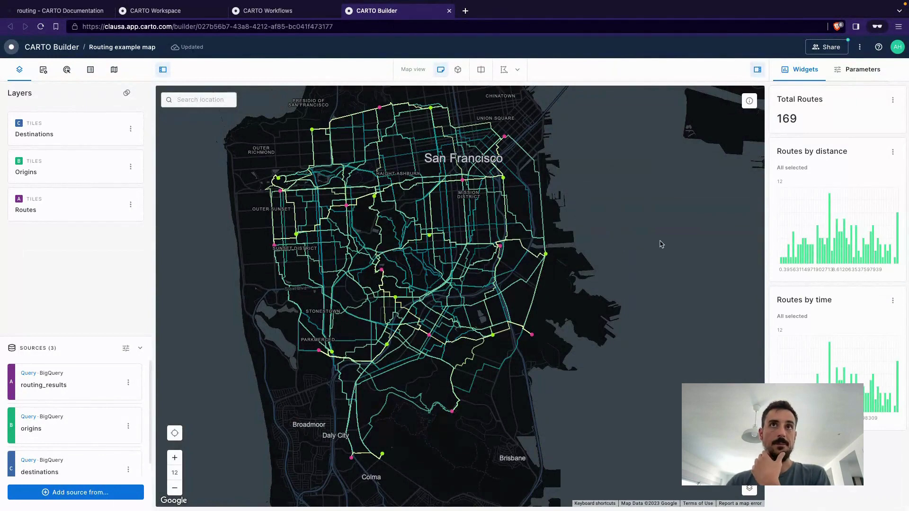
left_click_drag(662, 244, 642, 252)
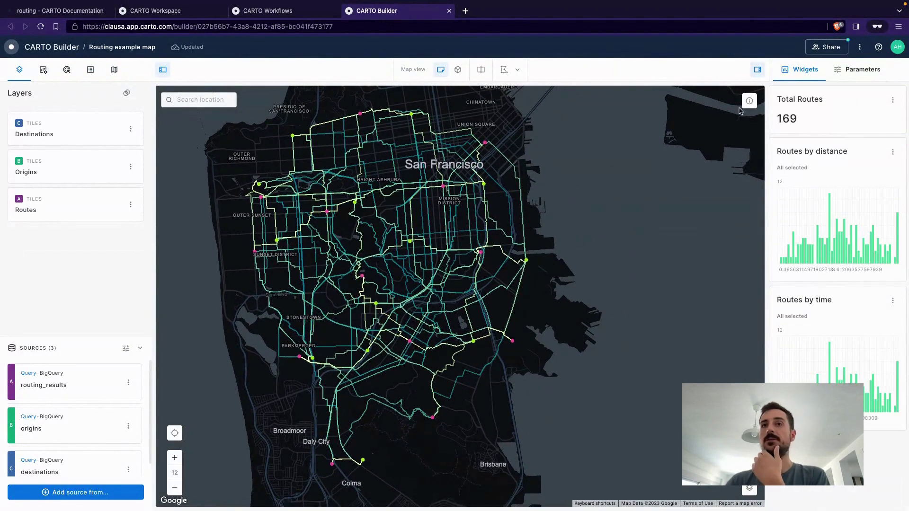
Set the Distance filter to 5, widen it to 20, then open the origins source's SQL.
left_click(858, 77)
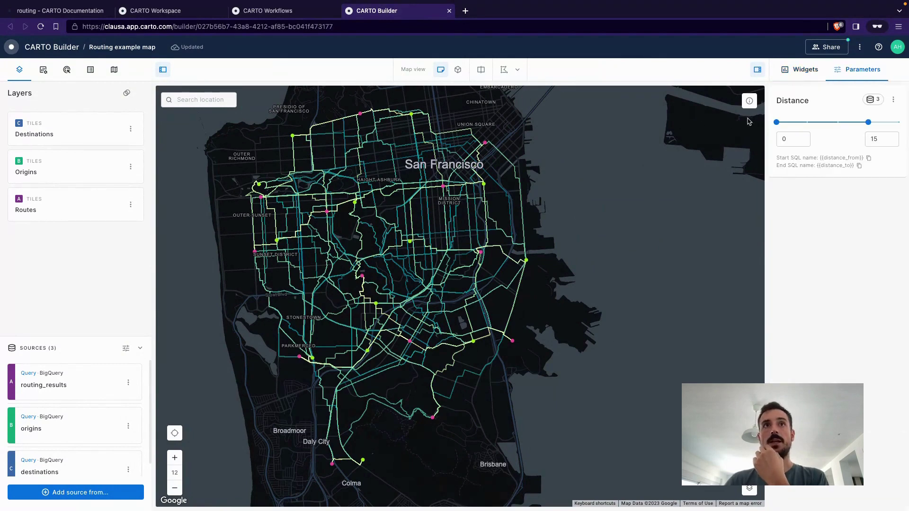
left_click_drag(868, 122, 811, 126)
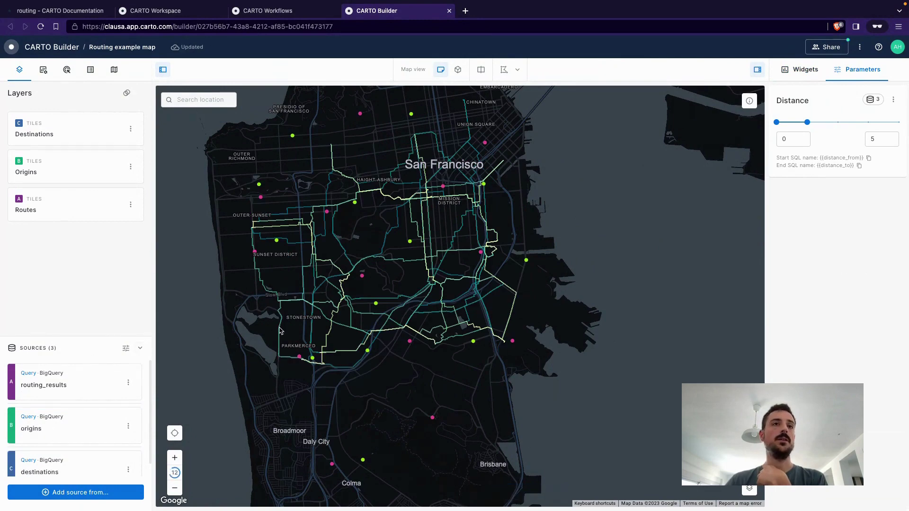
scroll(279, 331, "down", 2)
left_click_drag(238, 320, 329, 284)
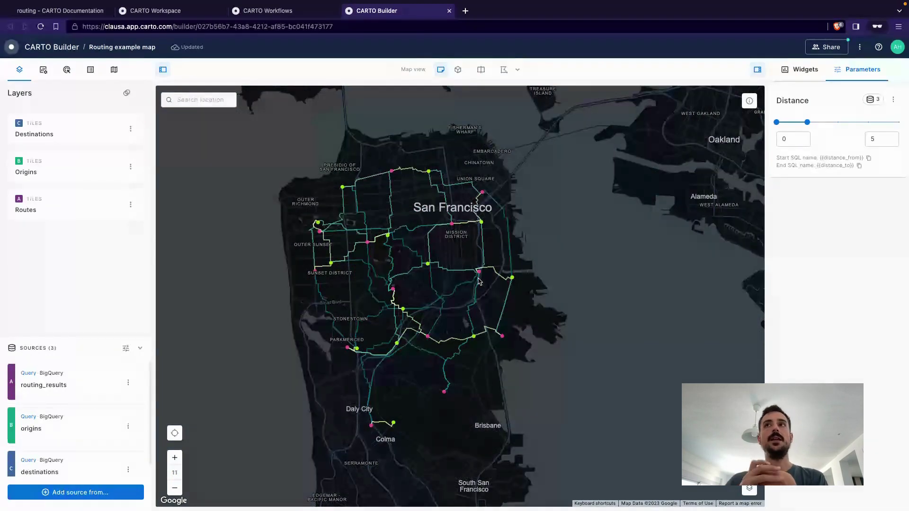
left_click_drag(807, 122, 900, 122)
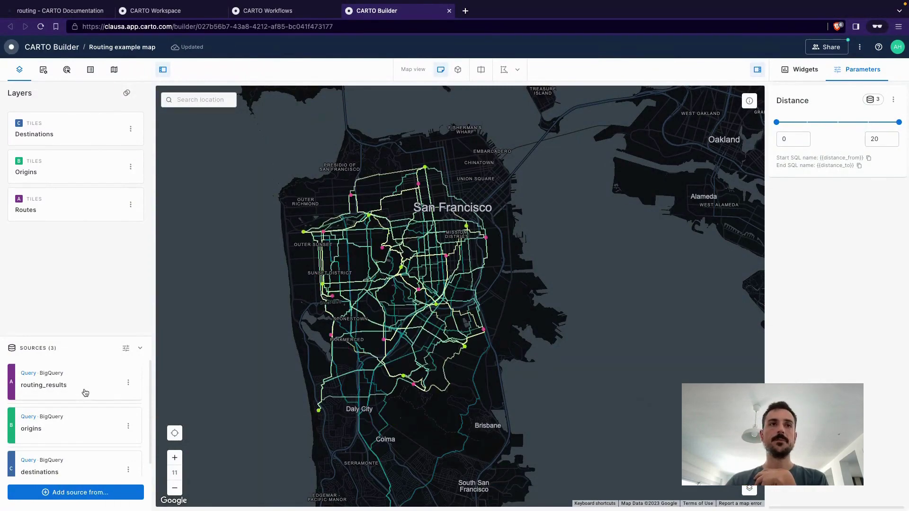
left_click(81, 430)
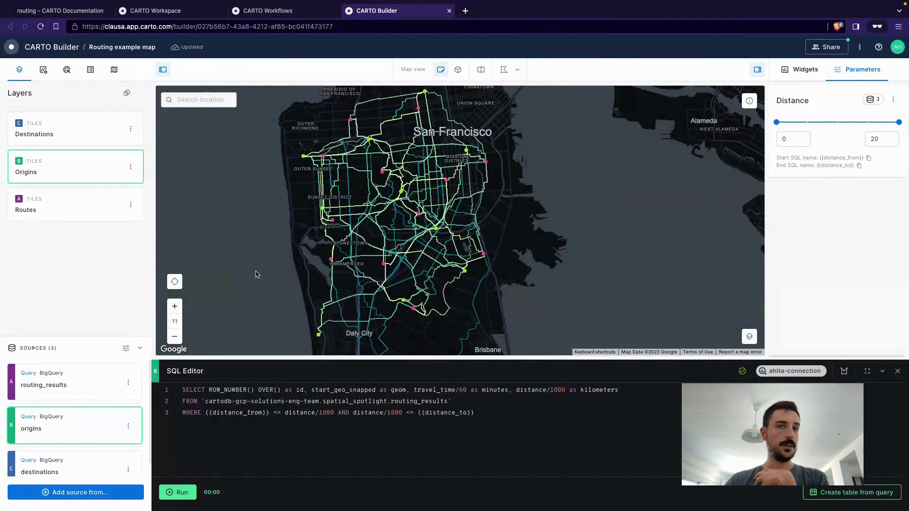
left_click_drag(486, 418, 144, 391)
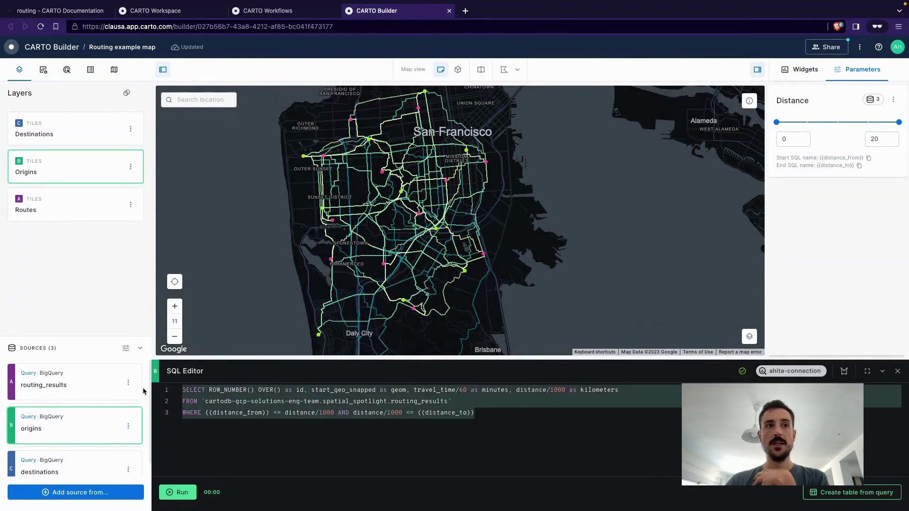
left_click(281, 425)
left_click_drag(204, 413, 268, 412)
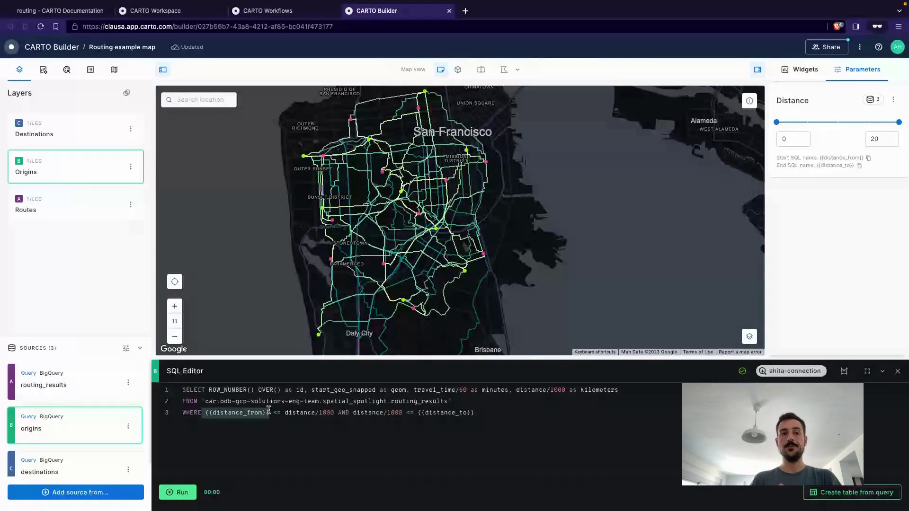